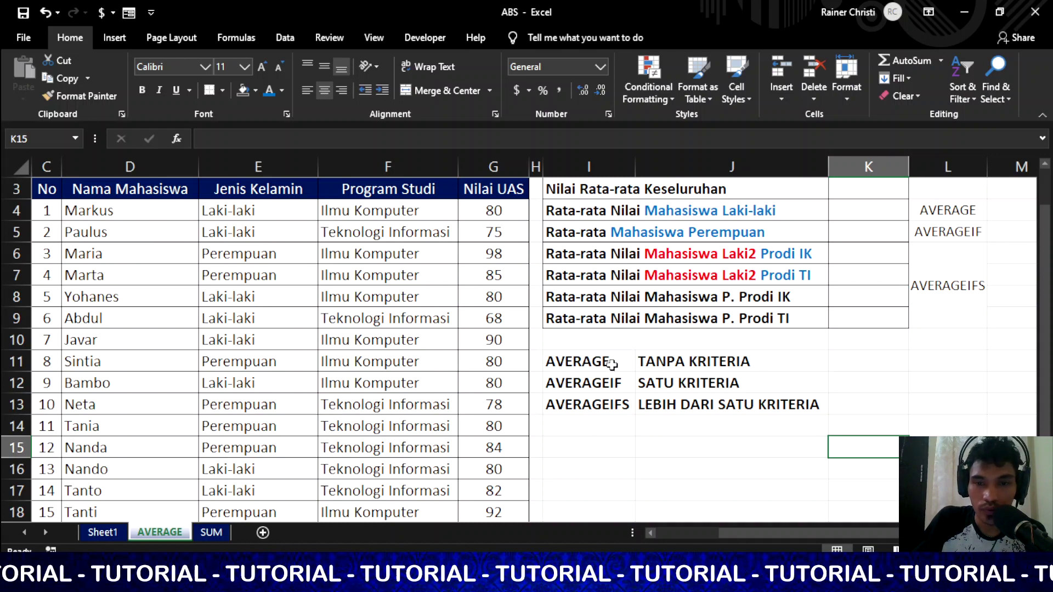
Review the criteria notes for AVERAGE, AVERAGEIF and AVERAGEIFS, and the Program Studi and Nilai UAS columns of the student table.
{"action": "left_click", "coordinate": [610, 364]}
{"action": "left_click", "coordinate": [622, 384]}
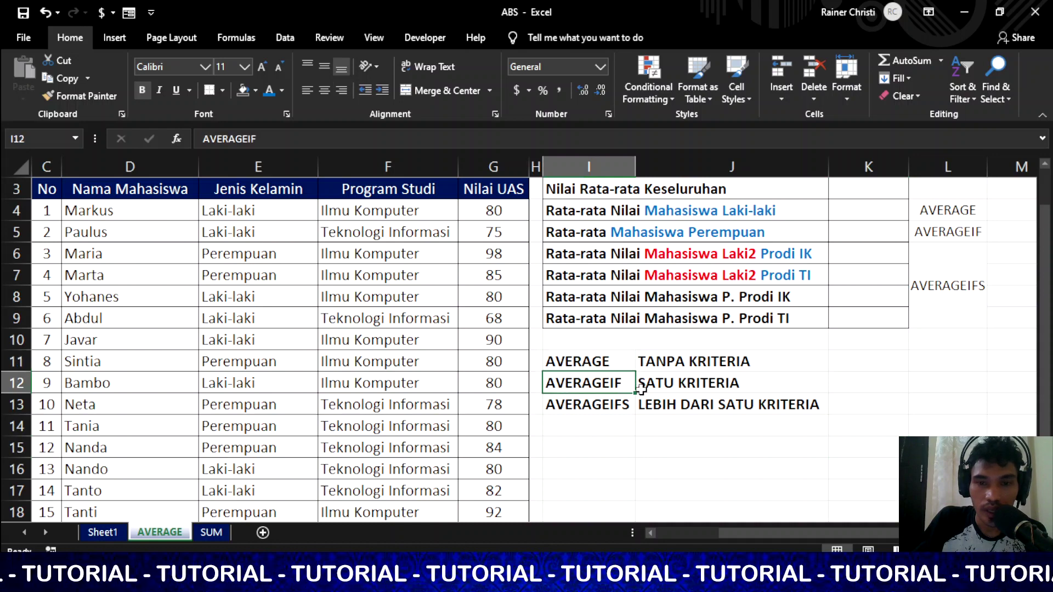
{"action": "left_click", "coordinate": [623, 406]}
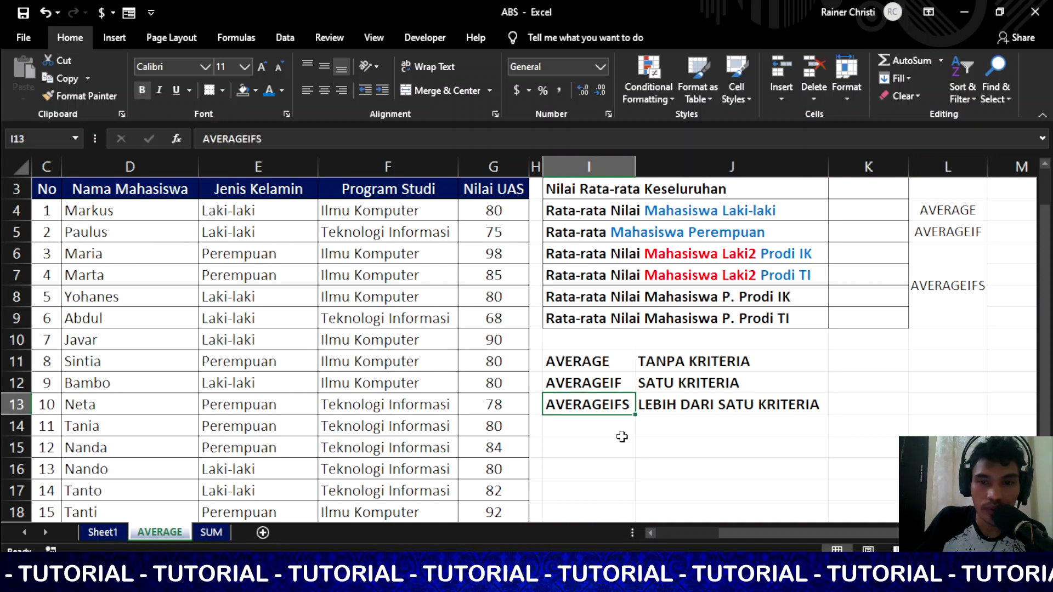
{"action": "left_click", "coordinate": [743, 355]}
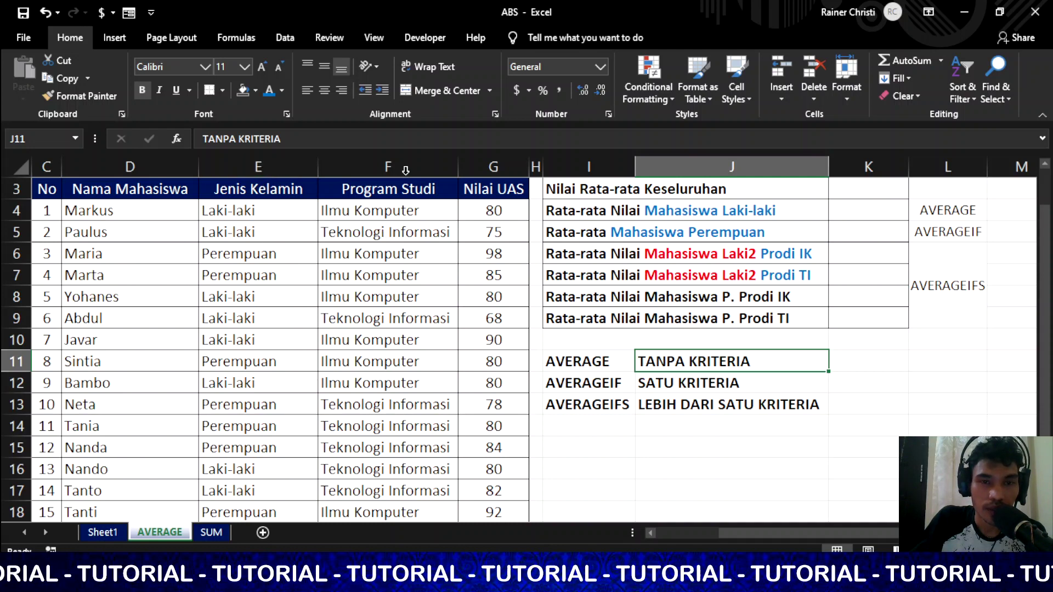
{"action": "left_click", "coordinate": [408, 210]}
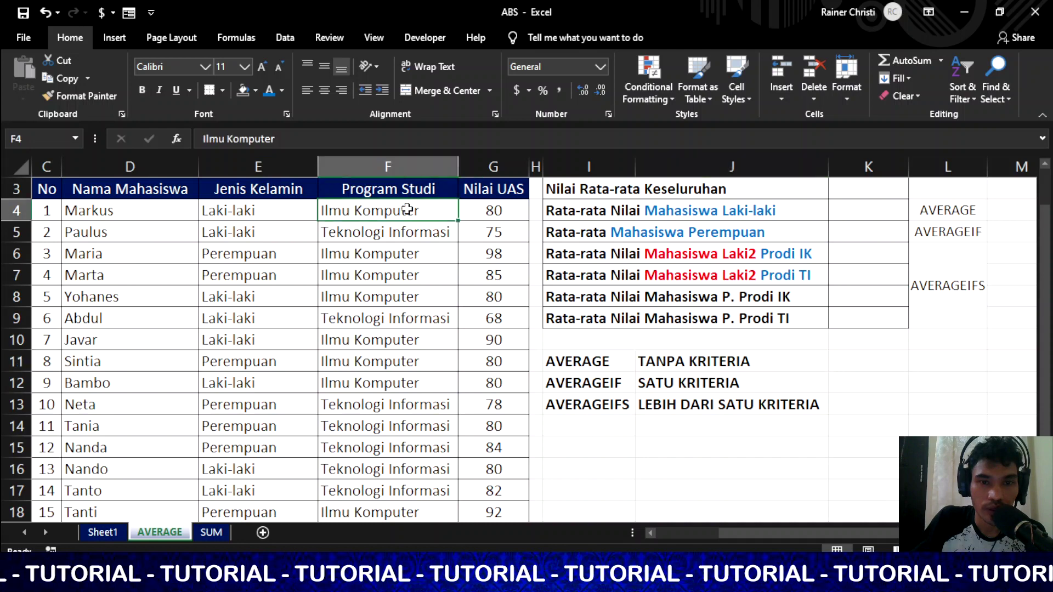
{"action": "left_click", "coordinate": [423, 235]}
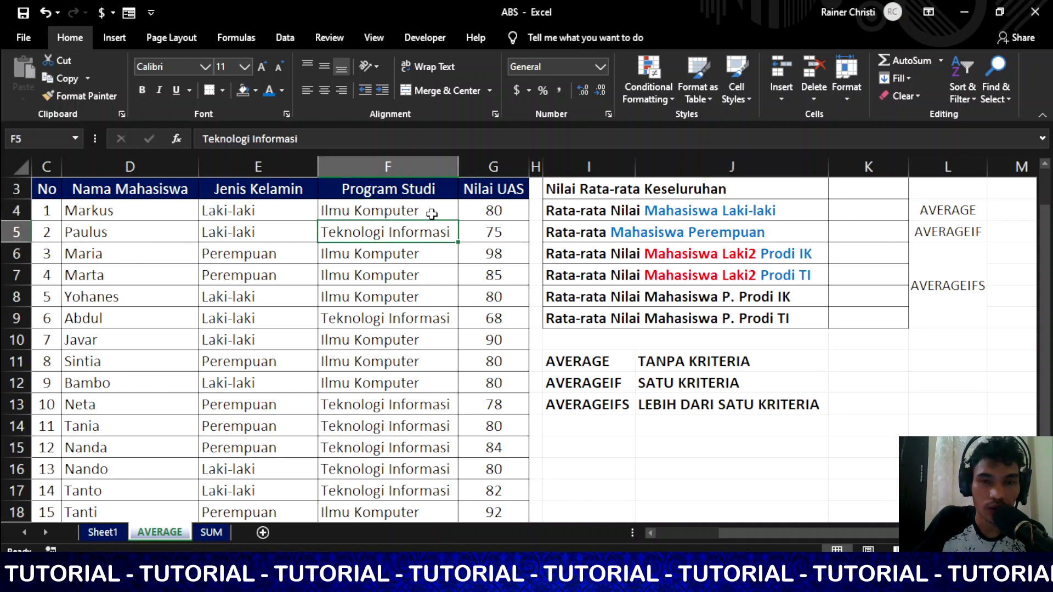
{"action": "left_click", "coordinate": [502, 190]}
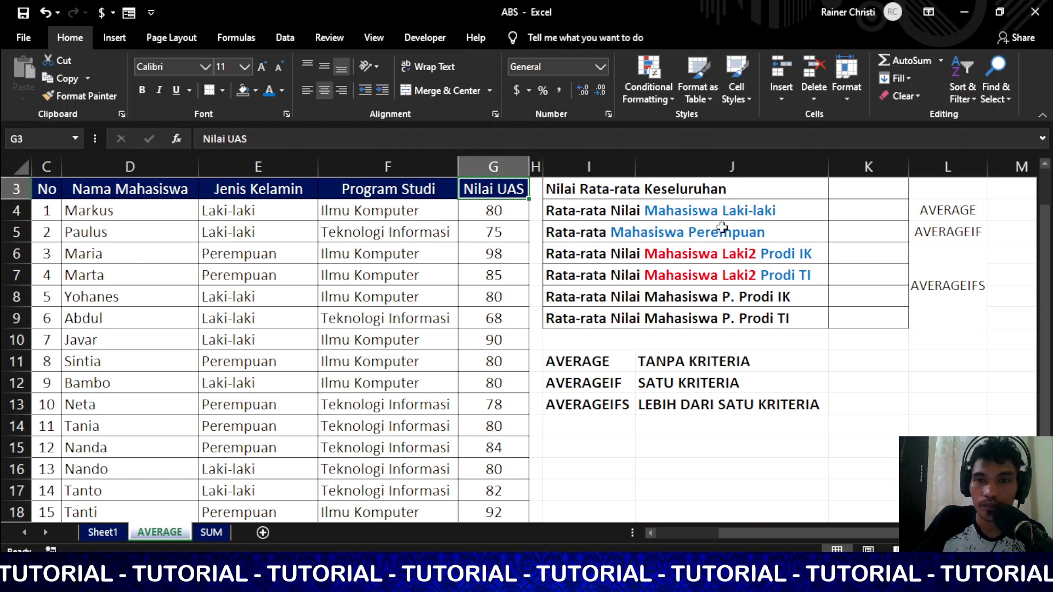
Calculate the overall average score in K3 with the formula =AVERAGE(G4:G18).
{"action": "left_click", "coordinate": [849, 188]}
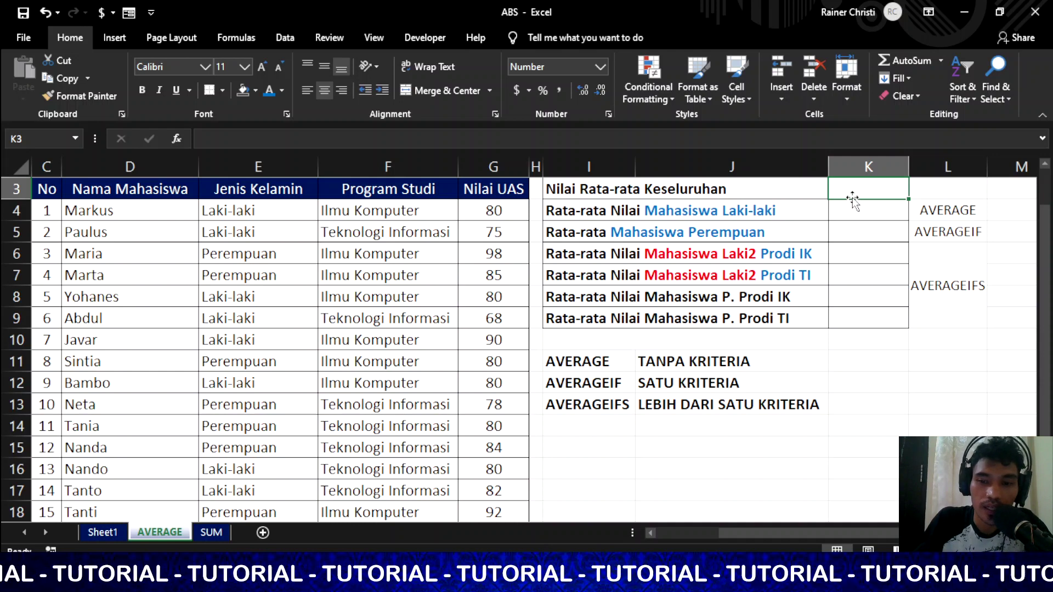
{"action": "type", "text": "="}
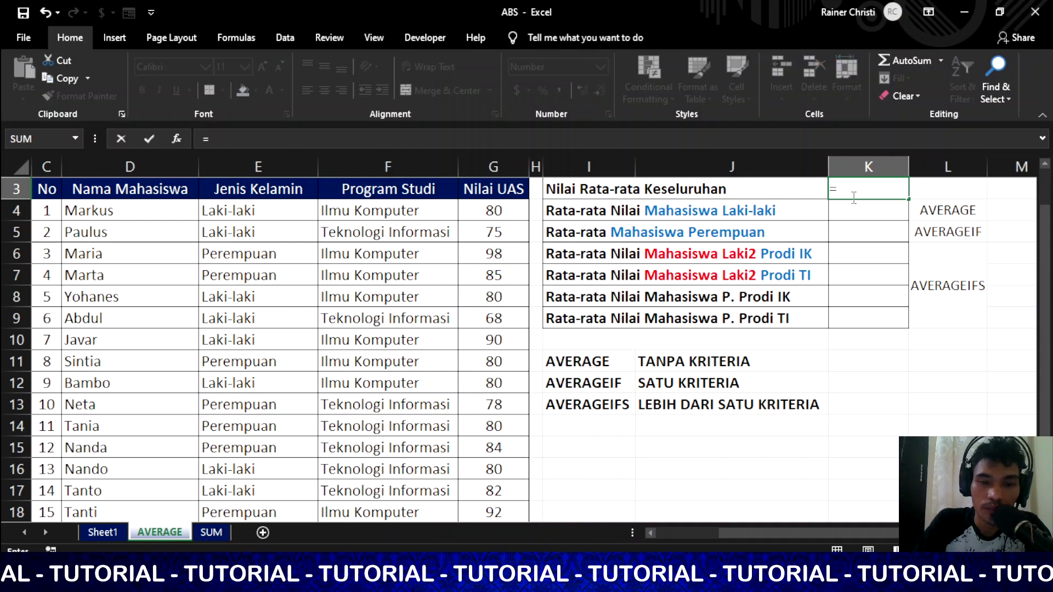
{"action": "type", "text": "AV"}
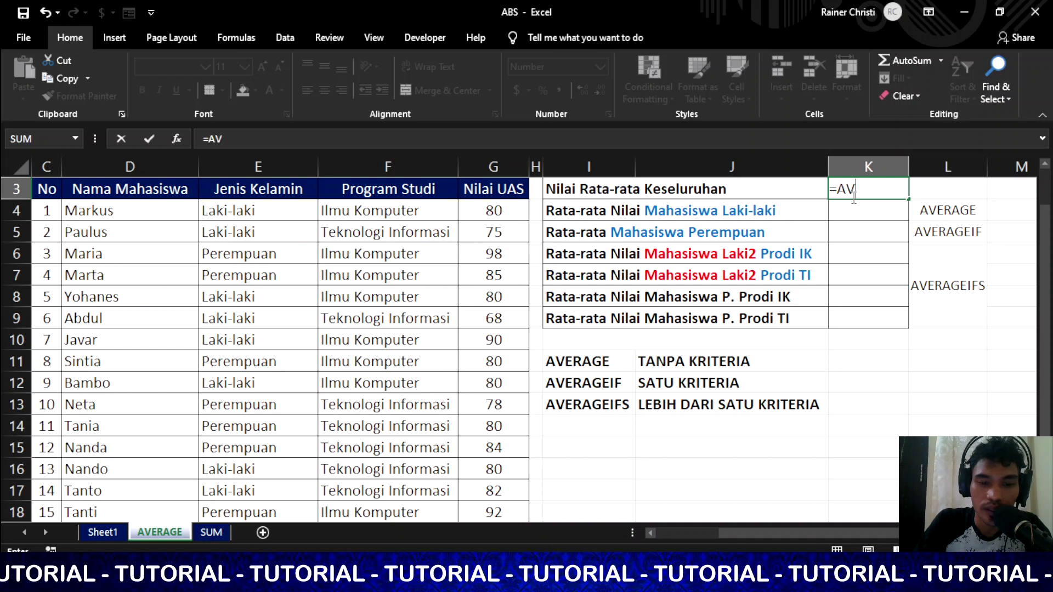
{"action": "type", "text": "ERAGE"}
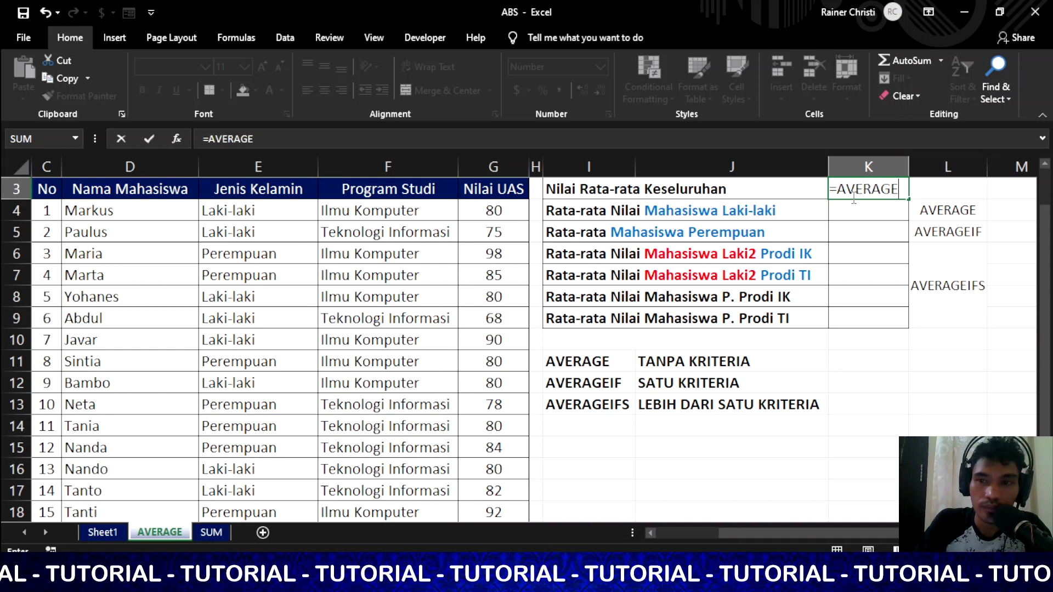
{"action": "type", "text": "("}
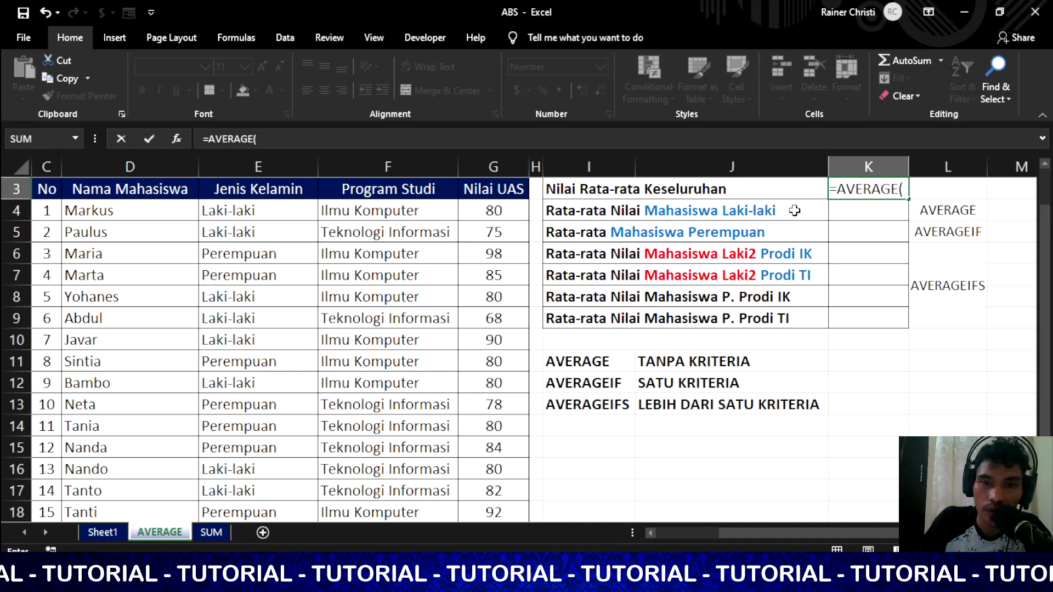
{"action": "left_click_drag", "start_coordinate": [493, 211], "coordinate": [495, 509]}
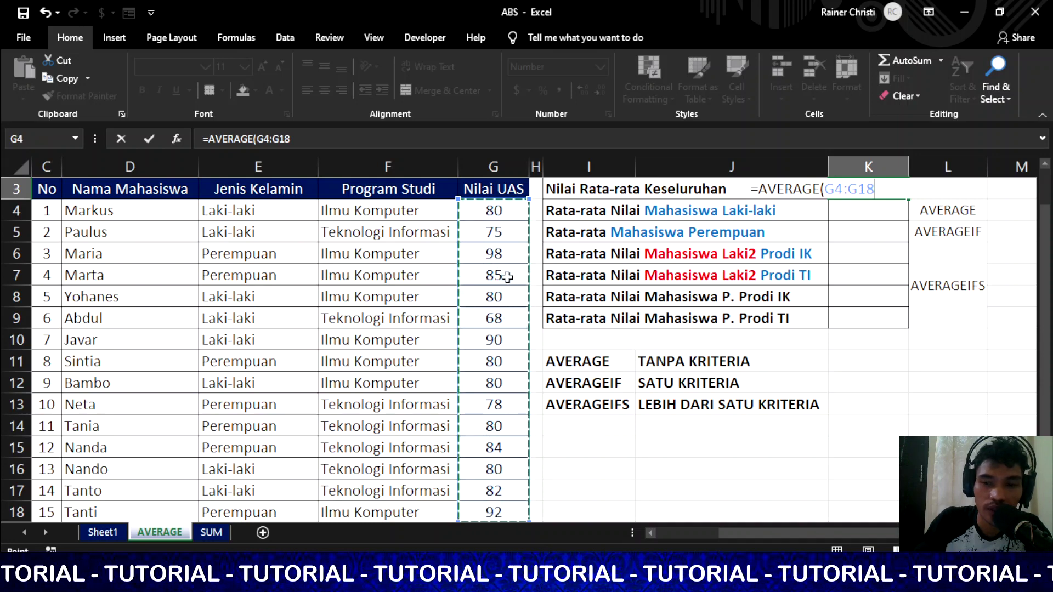
{"action": "type", "text": ")"}
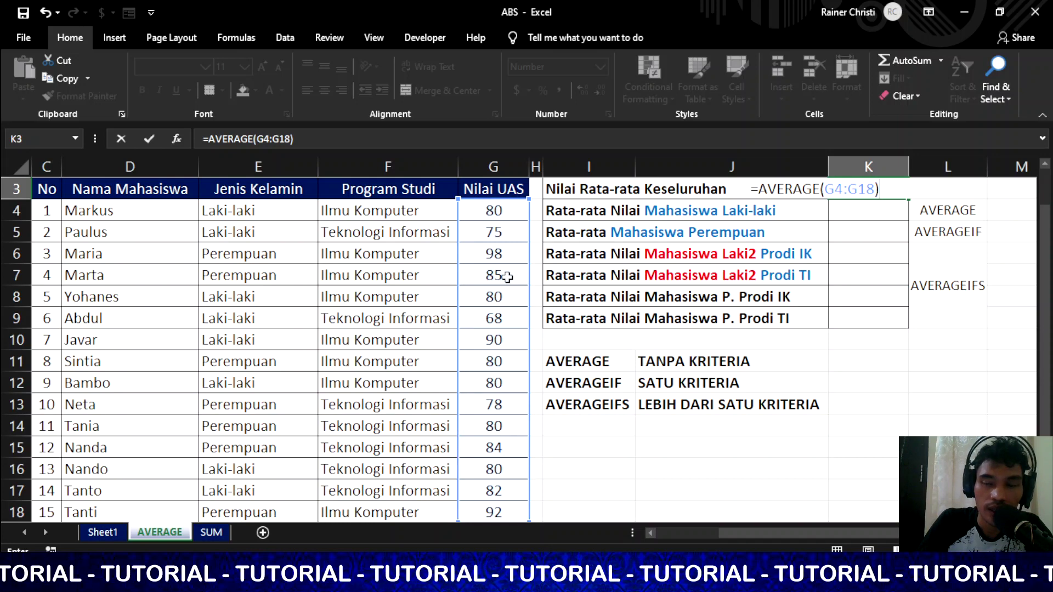
{"action": "key", "text": "Return"}
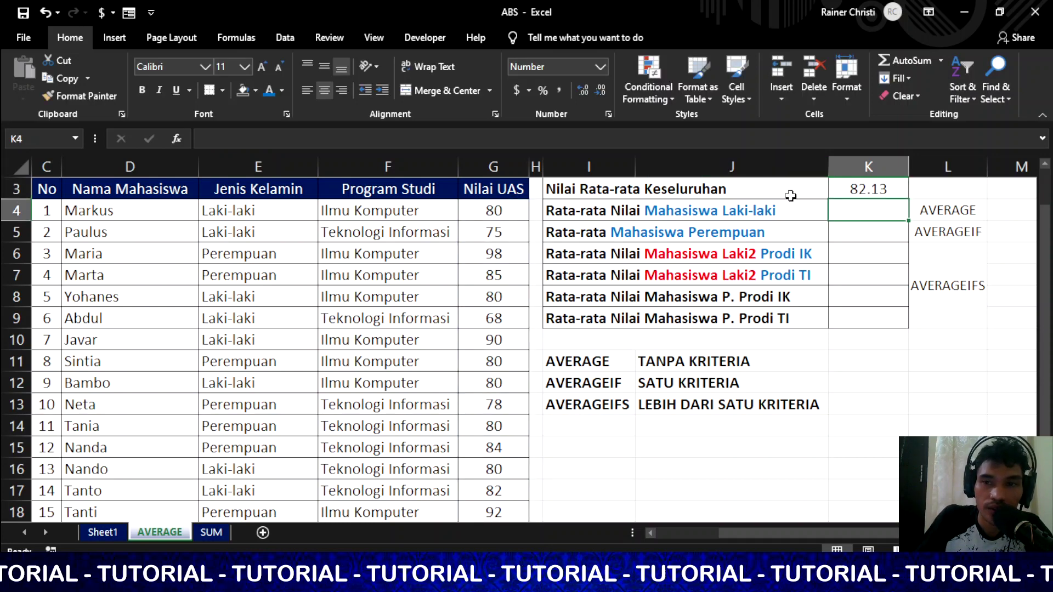
Examine the overall average formula and the Laki-laki entries in the Jenis Kelamin column.
{"action": "left_click", "coordinate": [885, 192]}
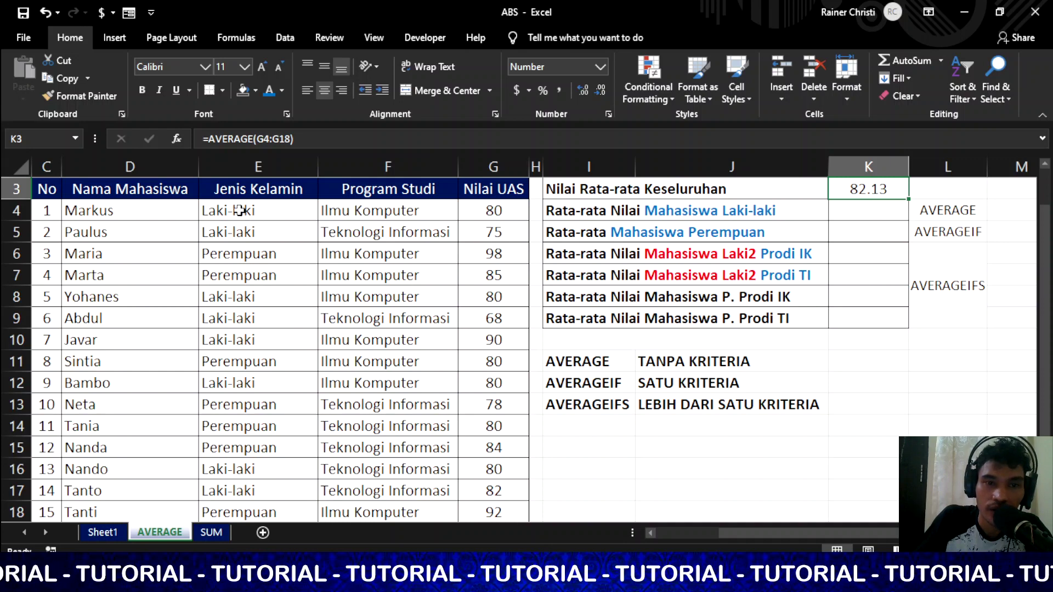
{"action": "left_click", "coordinate": [240, 210]}
{"action": "left_click", "coordinate": [255, 232]}
{"action": "left_click", "coordinate": [255, 299]}
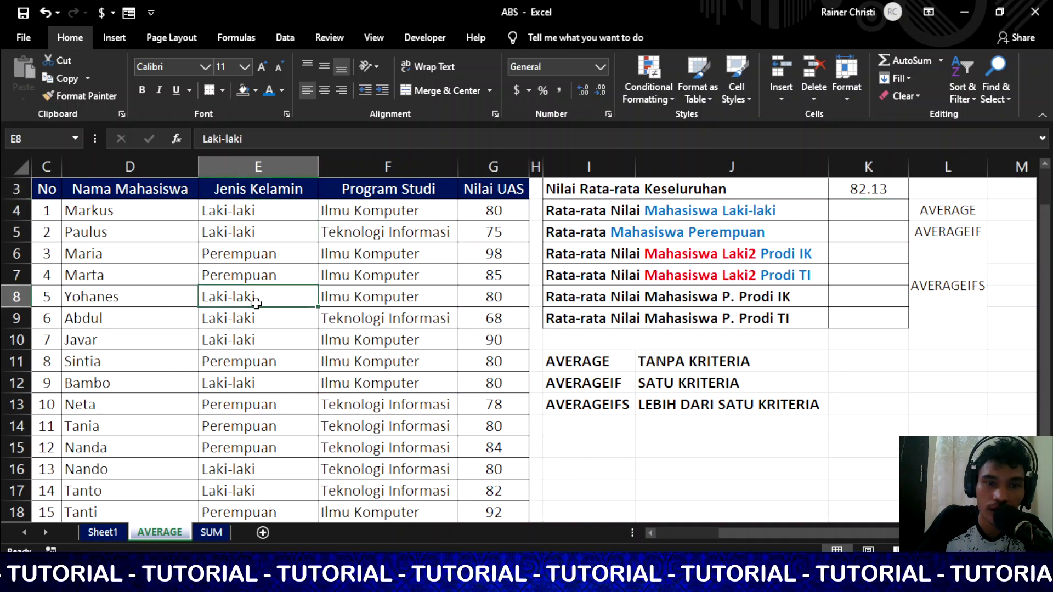
{"action": "left_click", "coordinate": [258, 321]}
{"action": "left_click", "coordinate": [263, 341]}
{"action": "left_click", "coordinate": [260, 466]}
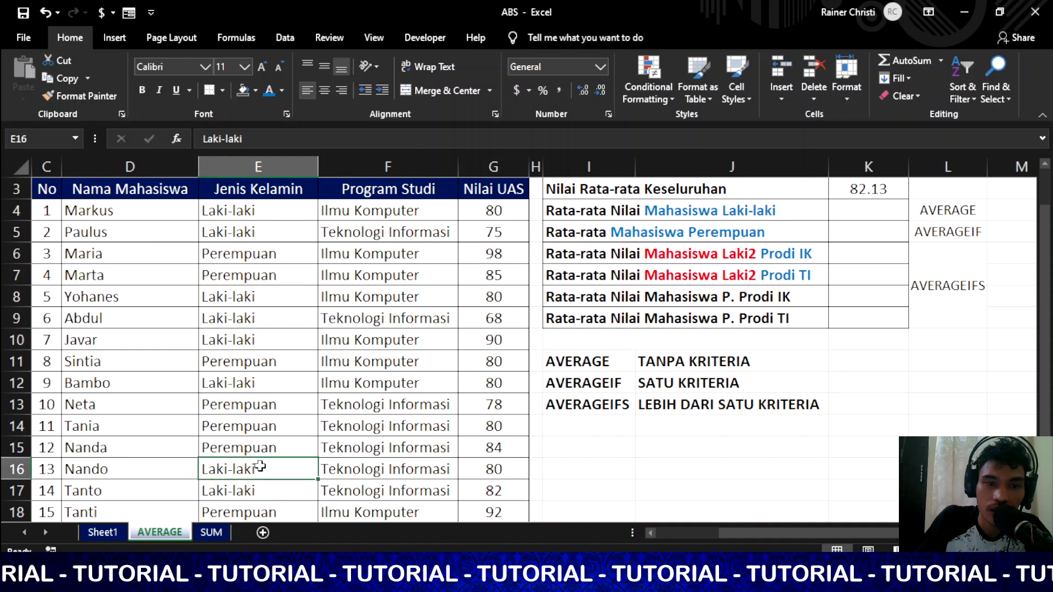
{"action": "left_click", "coordinate": [268, 494]}
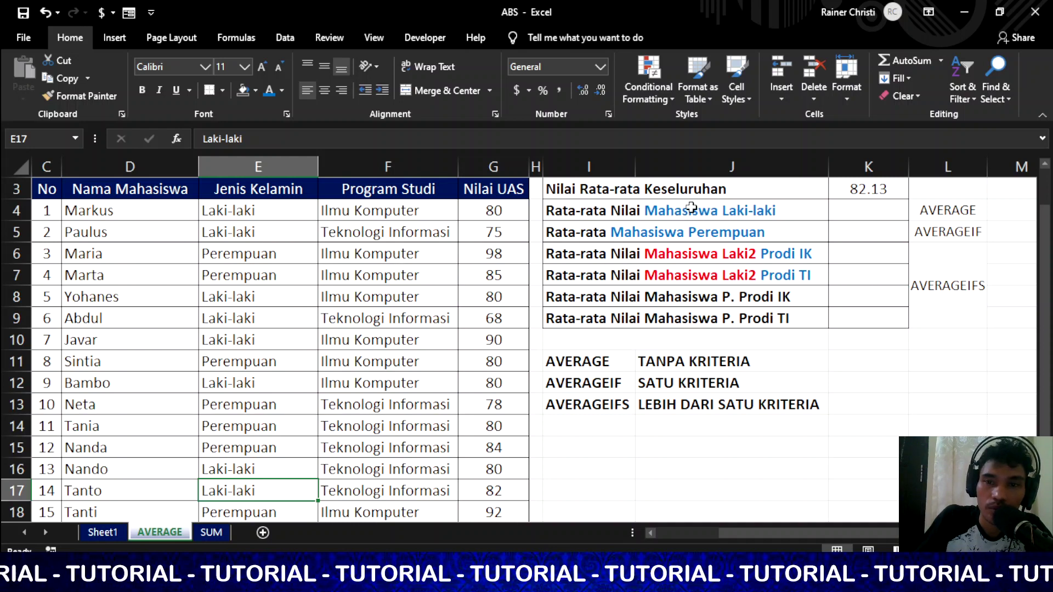
Move the AVERAGE label from L4 up to L3, and merge and center L4:L5 for the AVERAGEIF label.
{"action": "left_click", "coordinate": [957, 210]}
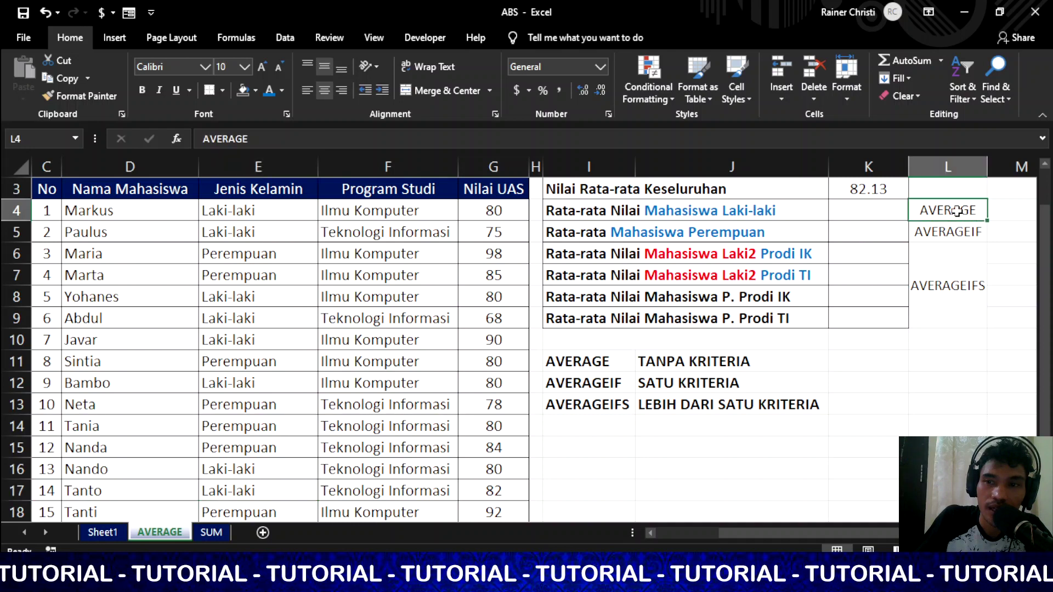
{"action": "left_click_drag", "start_coordinate": [951, 205], "coordinate": [949, 189]}
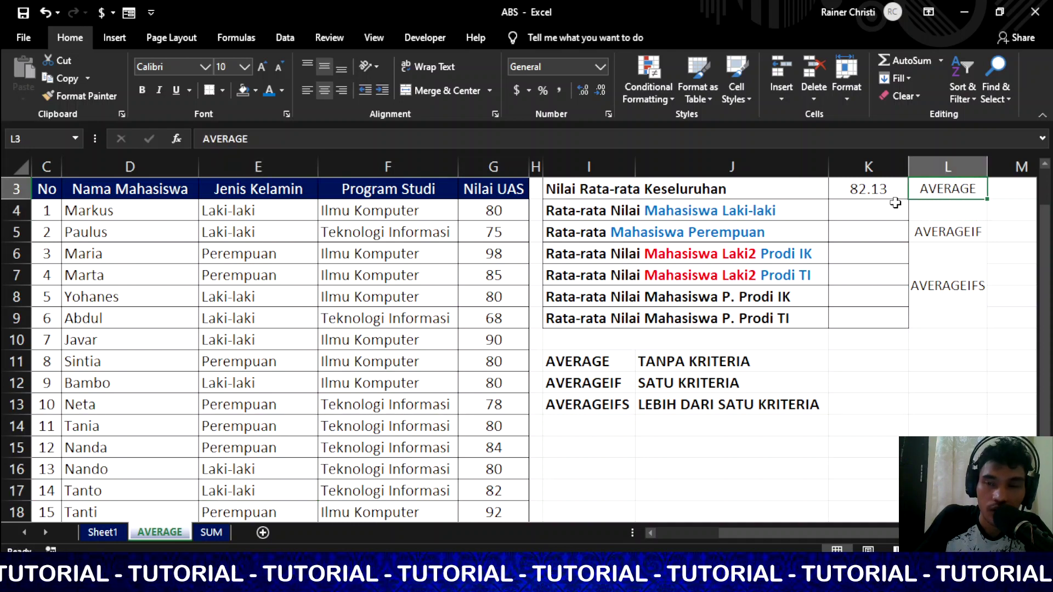
{"action": "left_click_drag", "start_coordinate": [940, 215], "coordinate": [944, 229]}
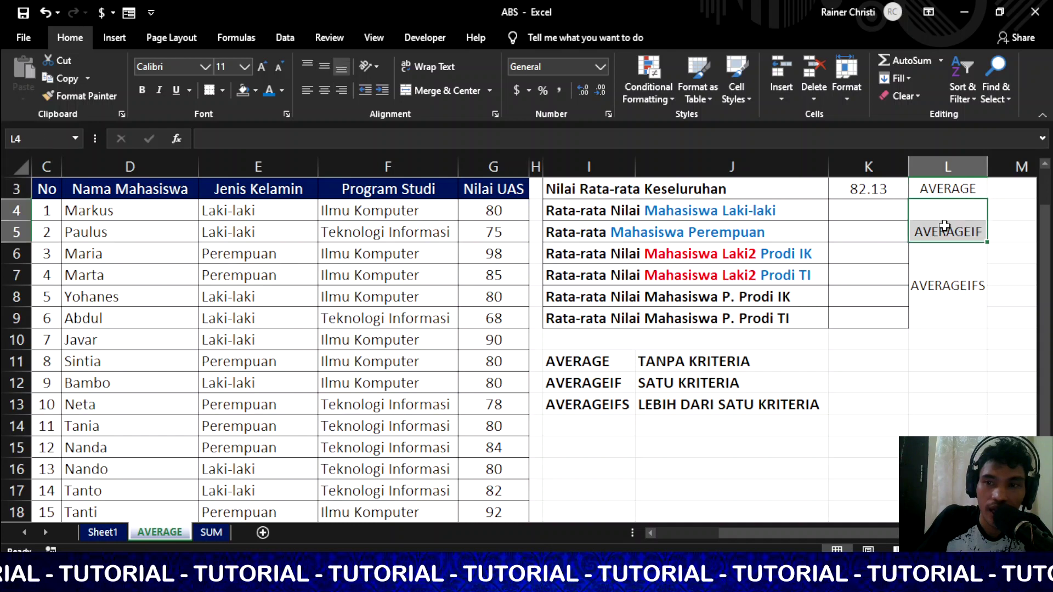
{"action": "left_click", "coordinate": [436, 90]}
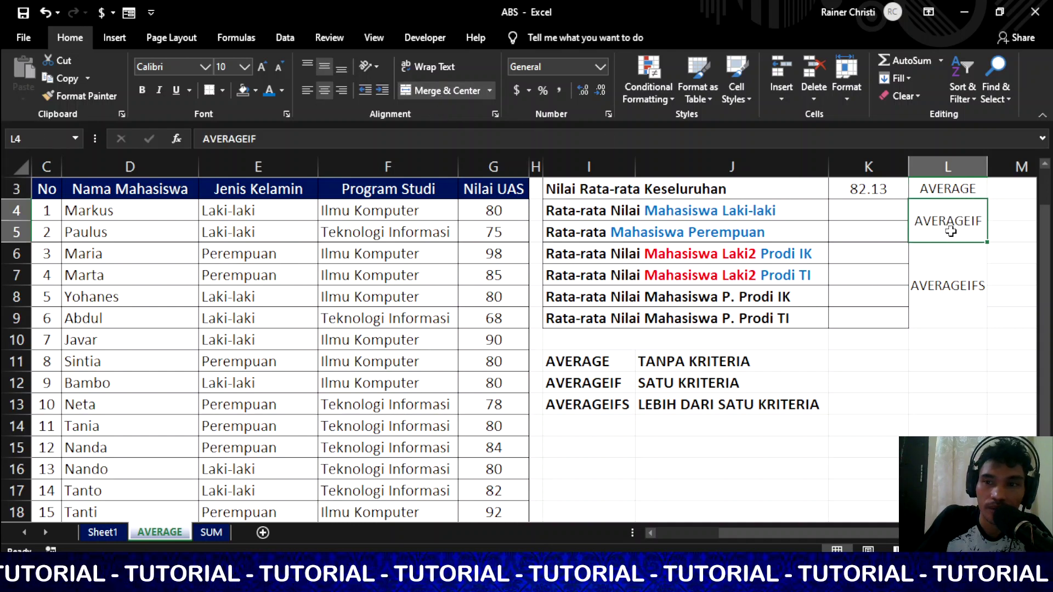
Begin an AVERAGEIF formula in K4 for the male students' average, using the gender cells E4:E18 as the criteria range.
{"action": "left_click", "coordinate": [878, 214]}
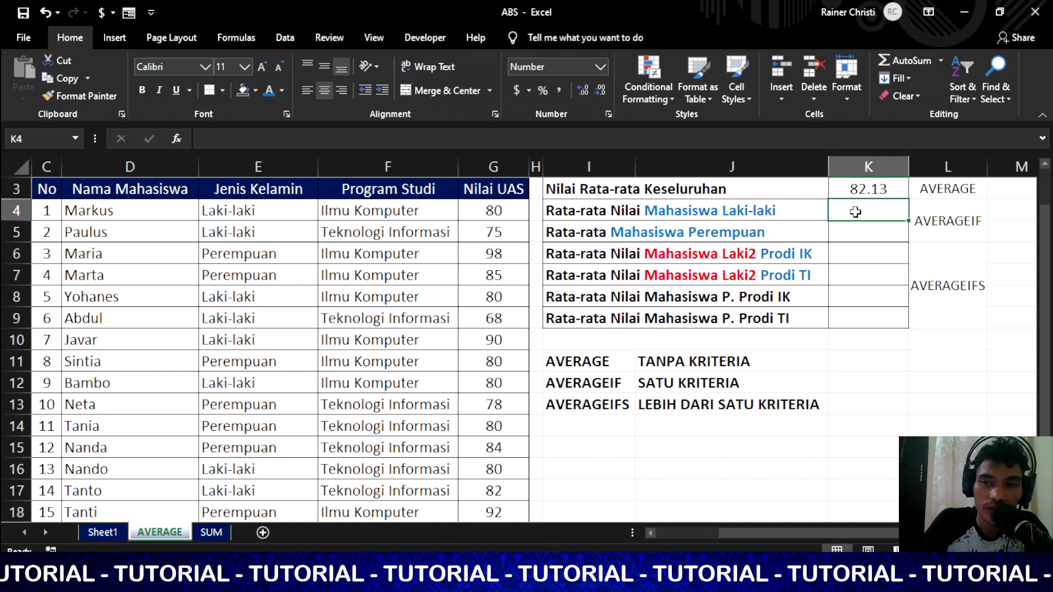
{"action": "type", "text": "=A"}
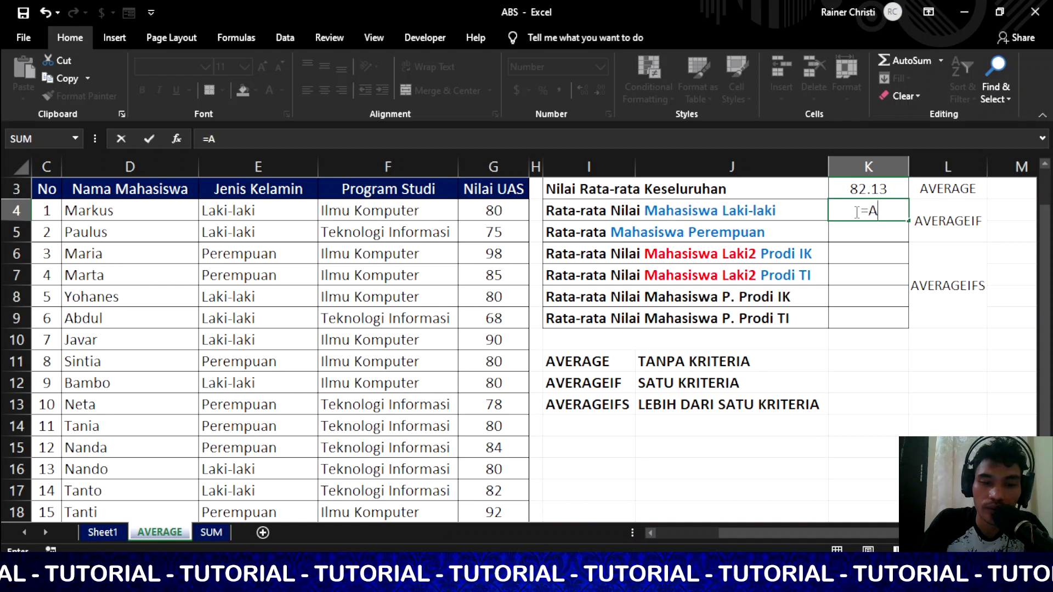
{"action": "type", "text": "VERAGE"}
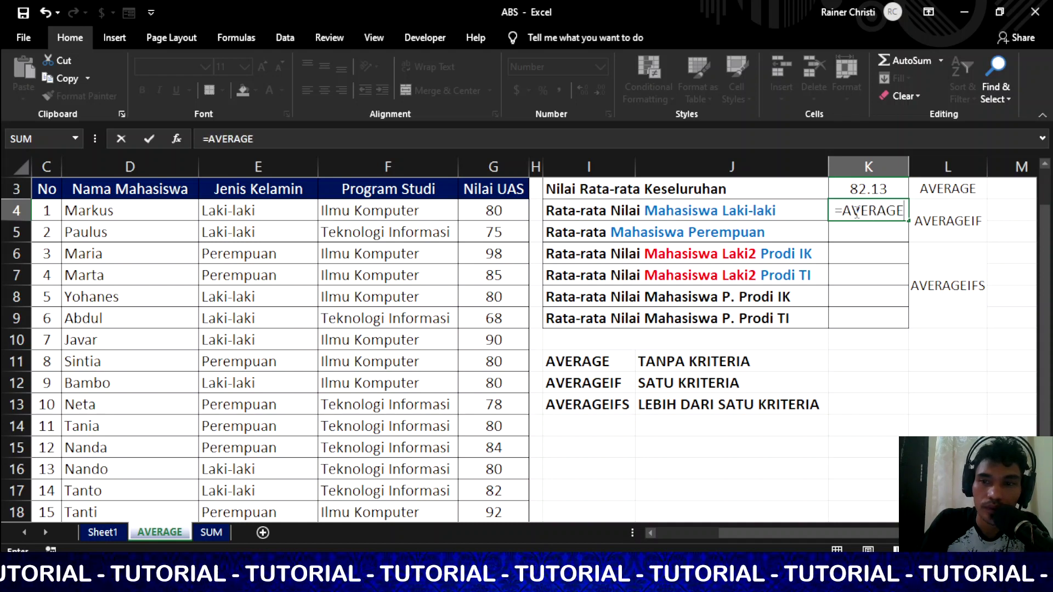
{"action": "type", "text": "IF("}
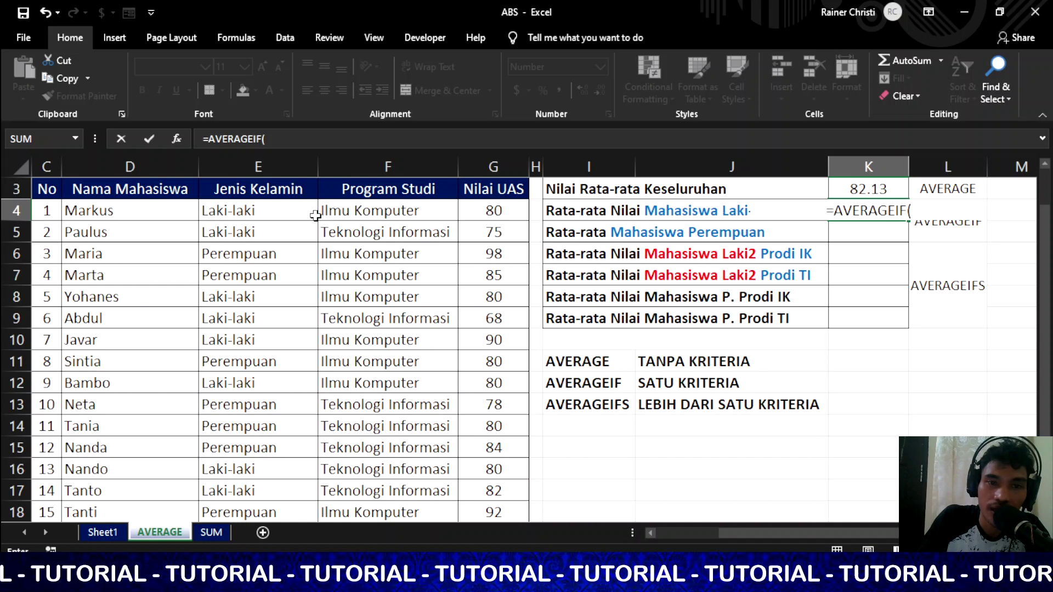
{"action": "left_click", "coordinate": [270, 212]}
{"action": "left_click_drag", "start_coordinate": [275, 234], "coordinate": [275, 512]}
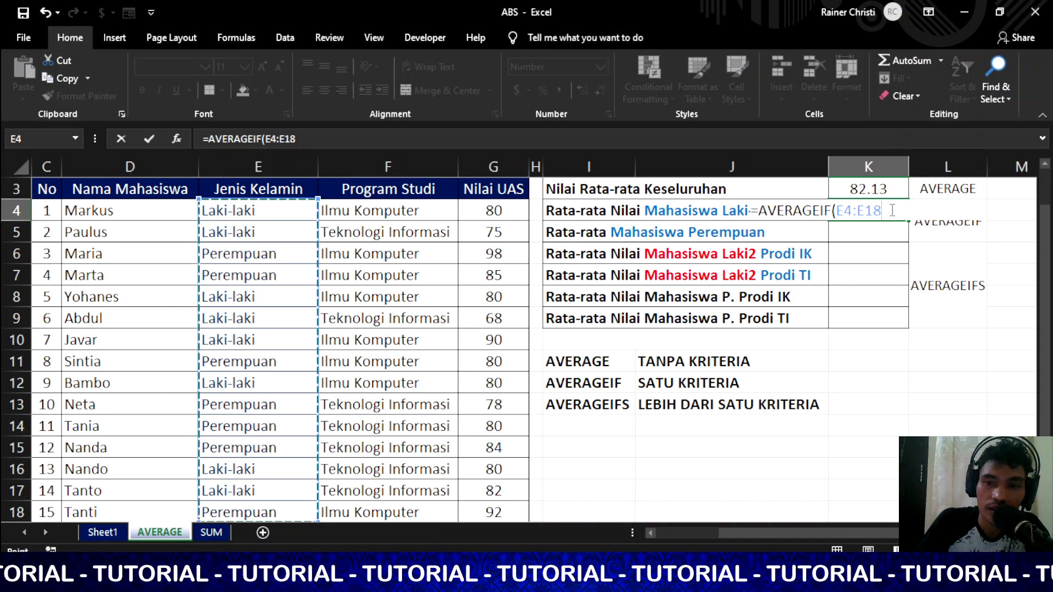
Complete the K4 AVERAGEIF formula with the criterion "Laki-laki" and the average range G4:G18.
{"action": "type", "text": ","}
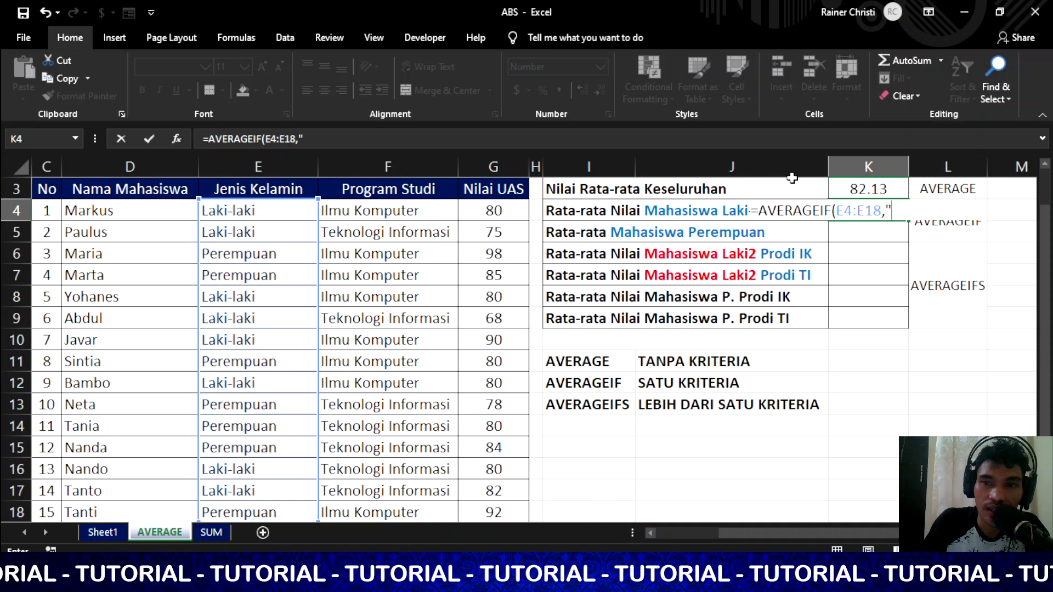
{"action": "type", "text": "a"}
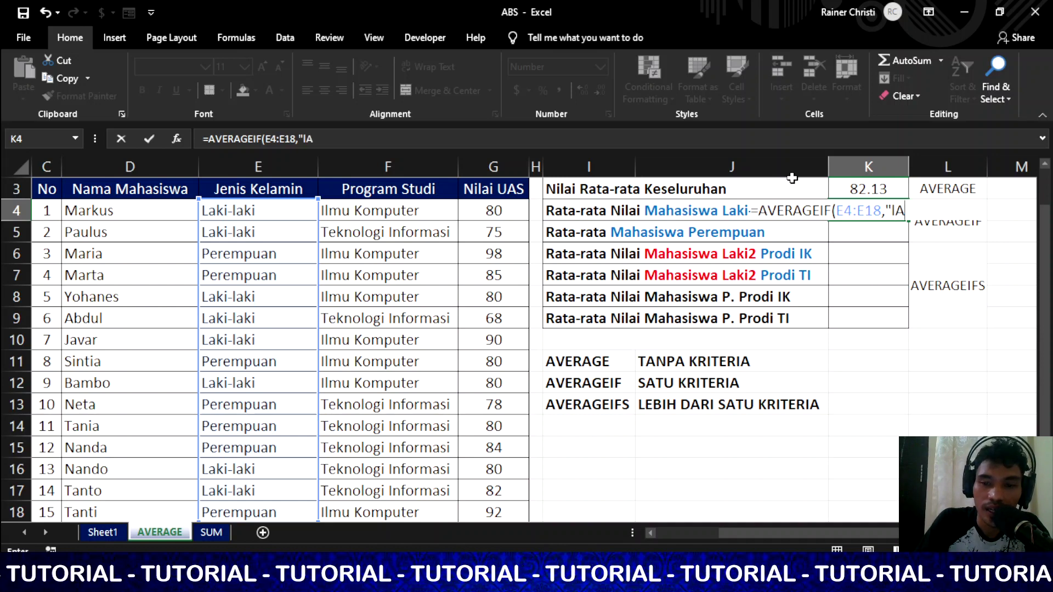
{"action": "key", "text": "BackSpace"}
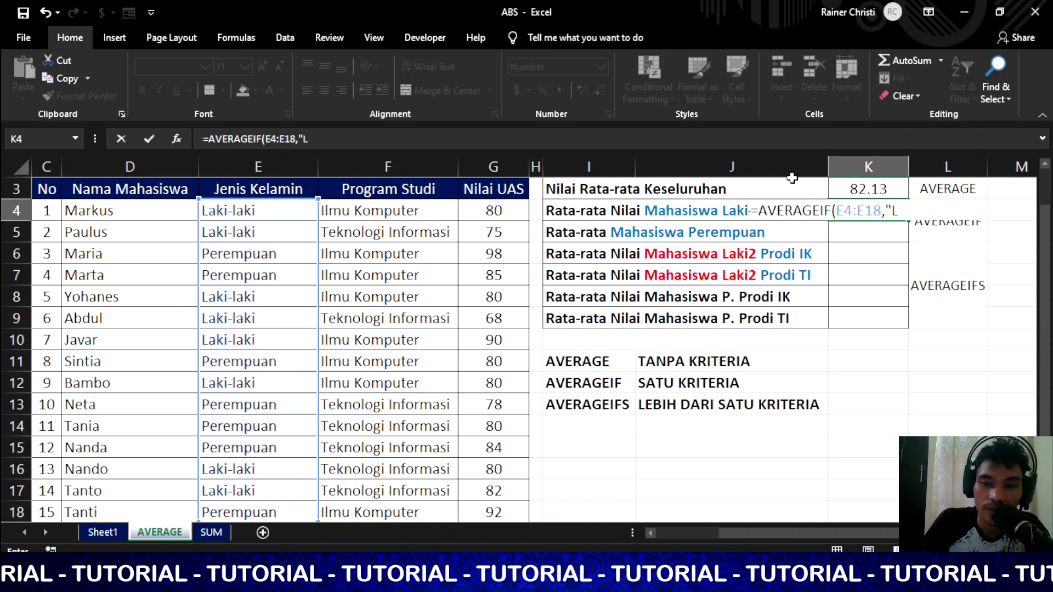
{"action": "type", "text": "aki-"}
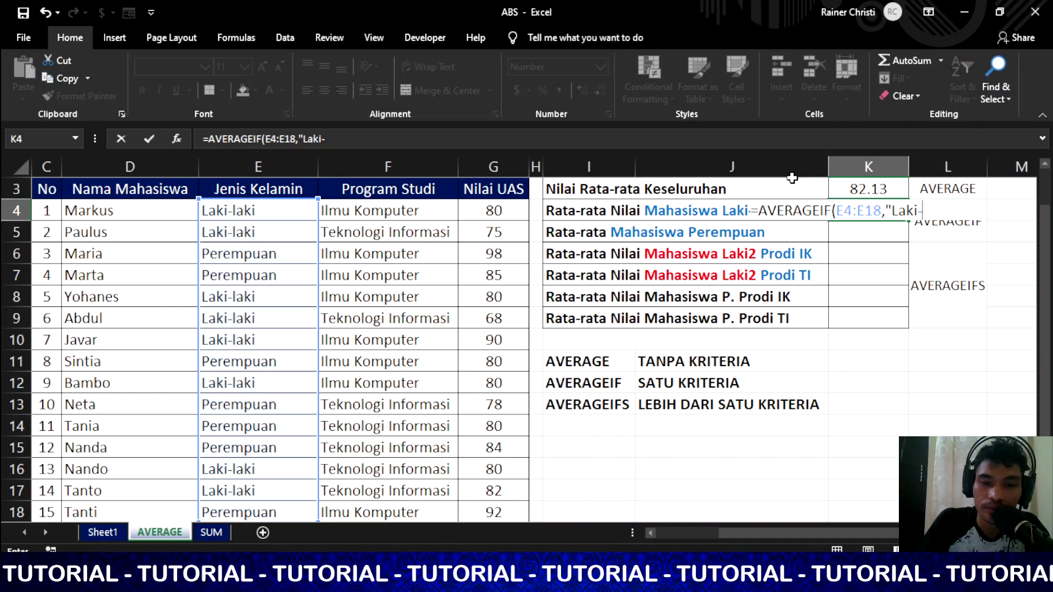
{"action": "type", "text": "laki\","}
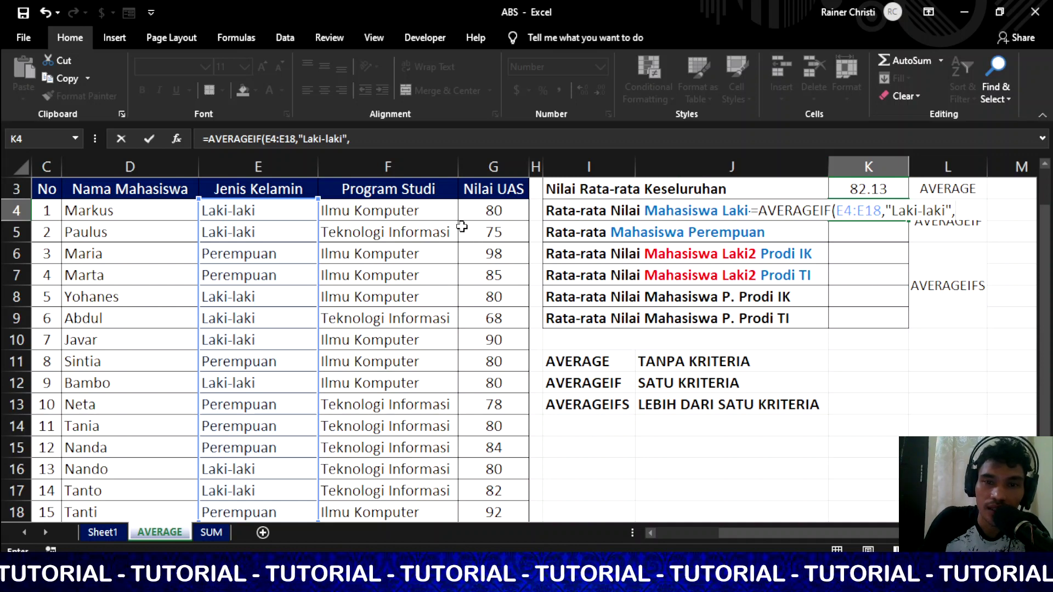
{"action": "left_click_drag", "start_coordinate": [486, 212], "coordinate": [500, 510]}
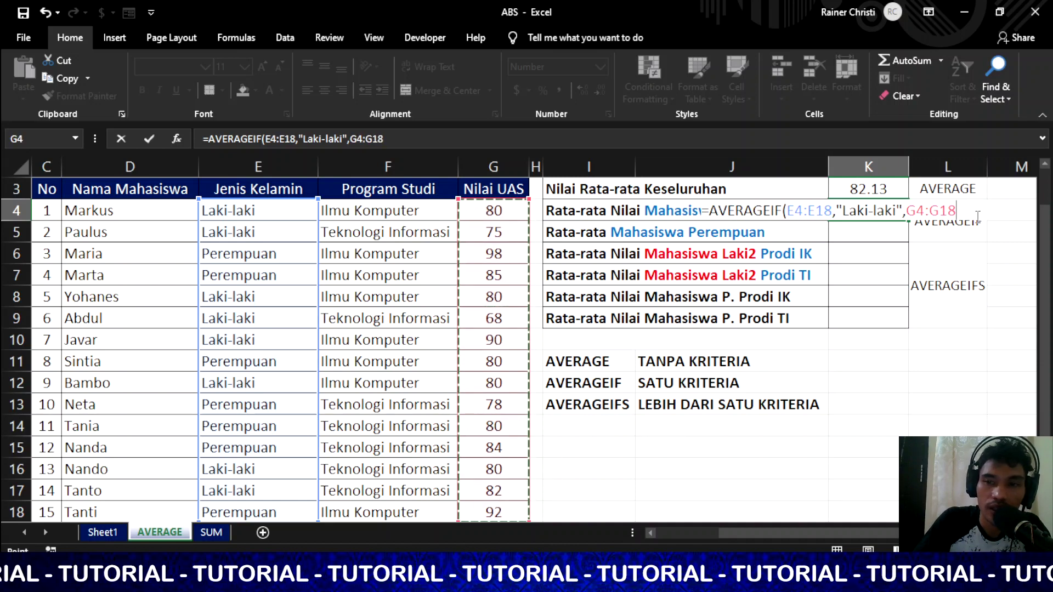
{"action": "type", "text": ")"}
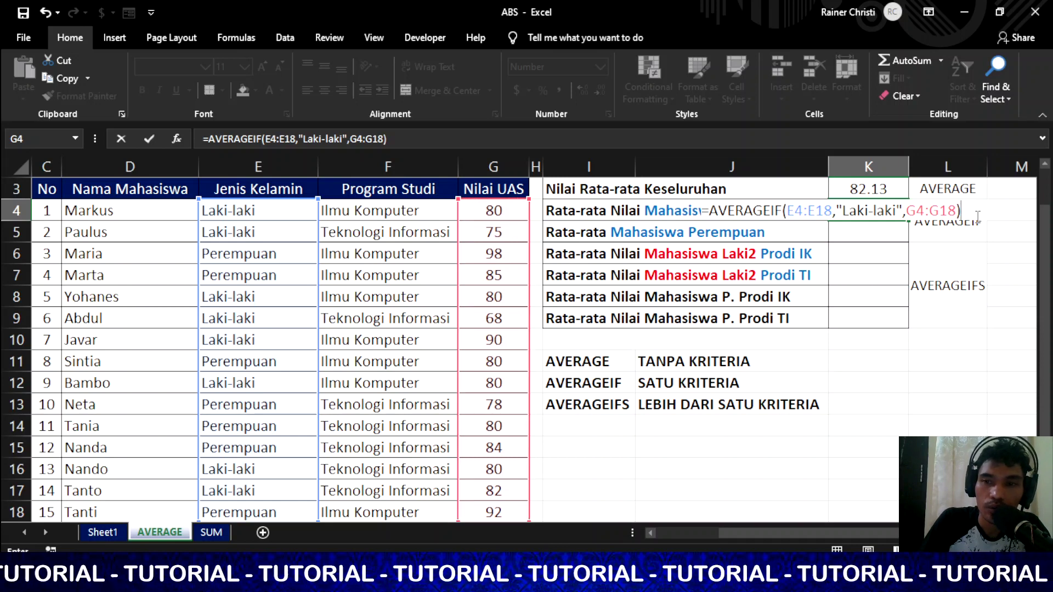
{"action": "key", "text": "Return"}
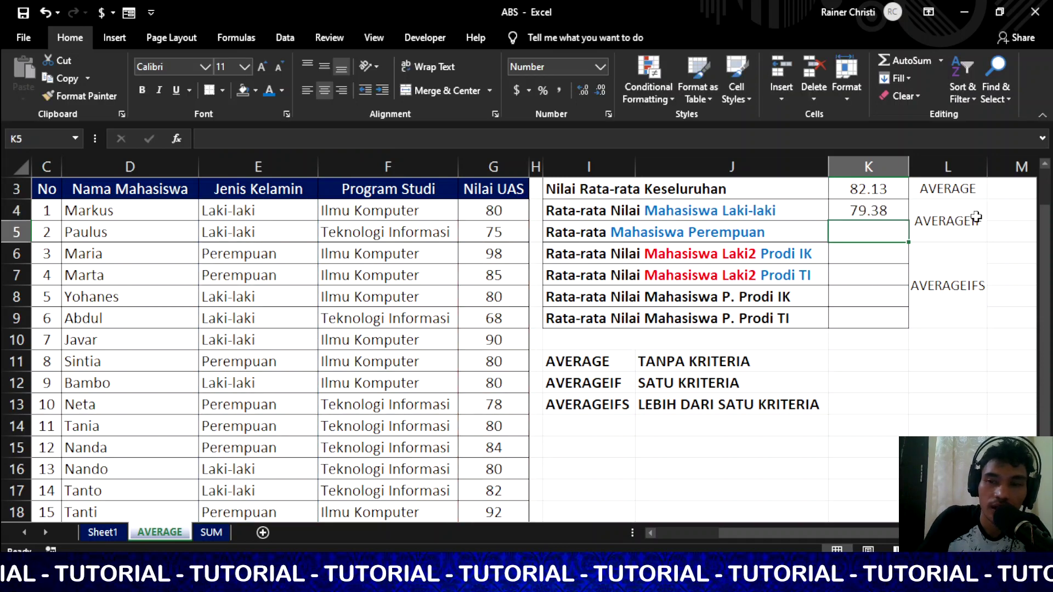
Begin an AVERAGEIF formula in K5 for the female students' average, using the gender cells E4:E18 as the criteria range.
{"action": "left_click", "coordinate": [875, 208]}
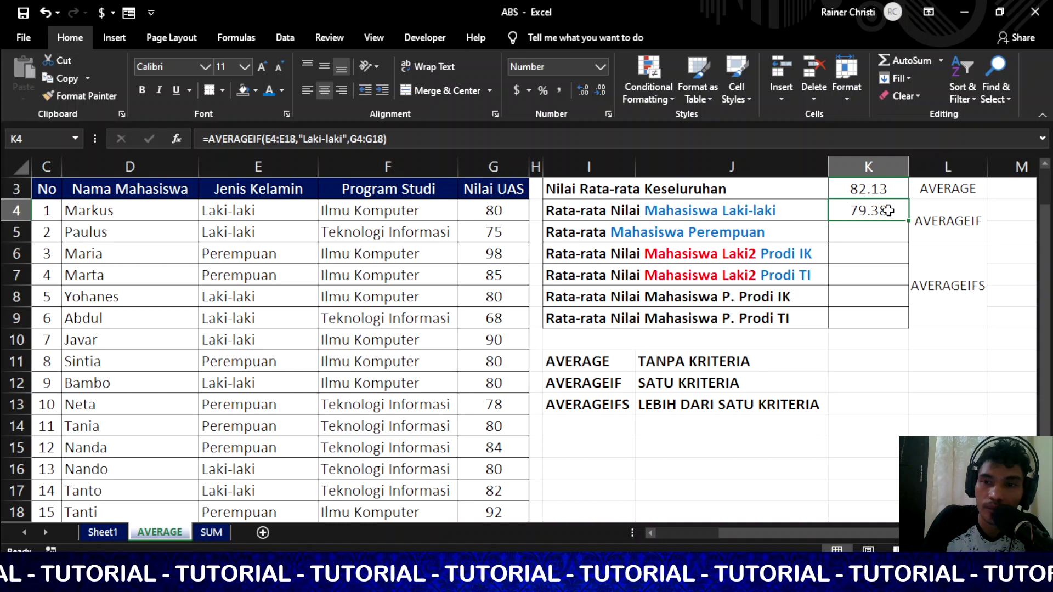
{"action": "left_click", "coordinate": [865, 229]}
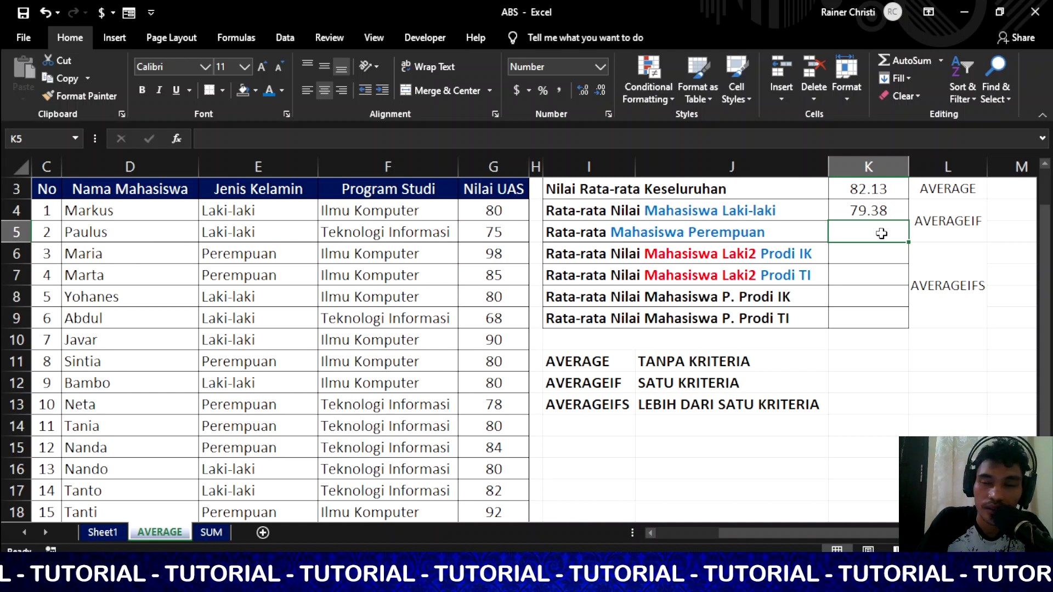
{"action": "type", "text": "=ave"}
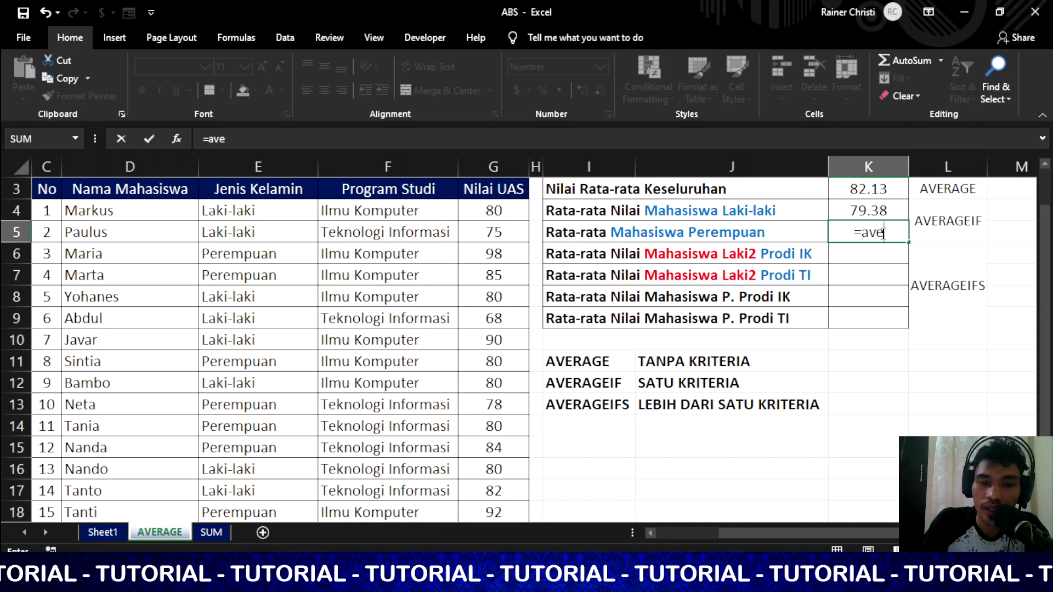
{"action": "type", "text": "rage"}
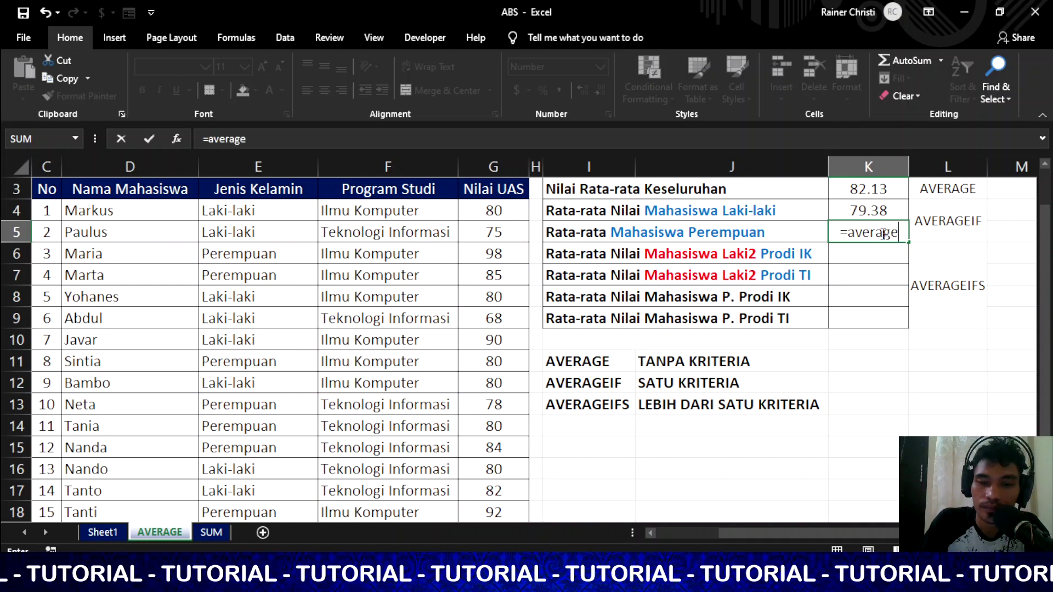
{"action": "type", "text": "if("}
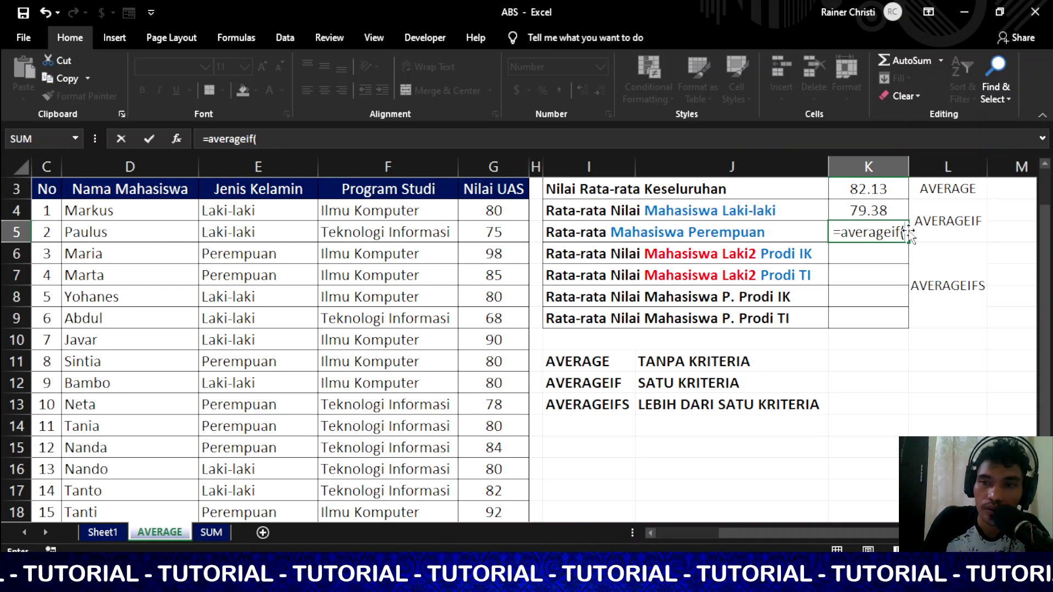
{"action": "left_click_drag", "start_coordinate": [241, 210], "coordinate": [245, 502]}
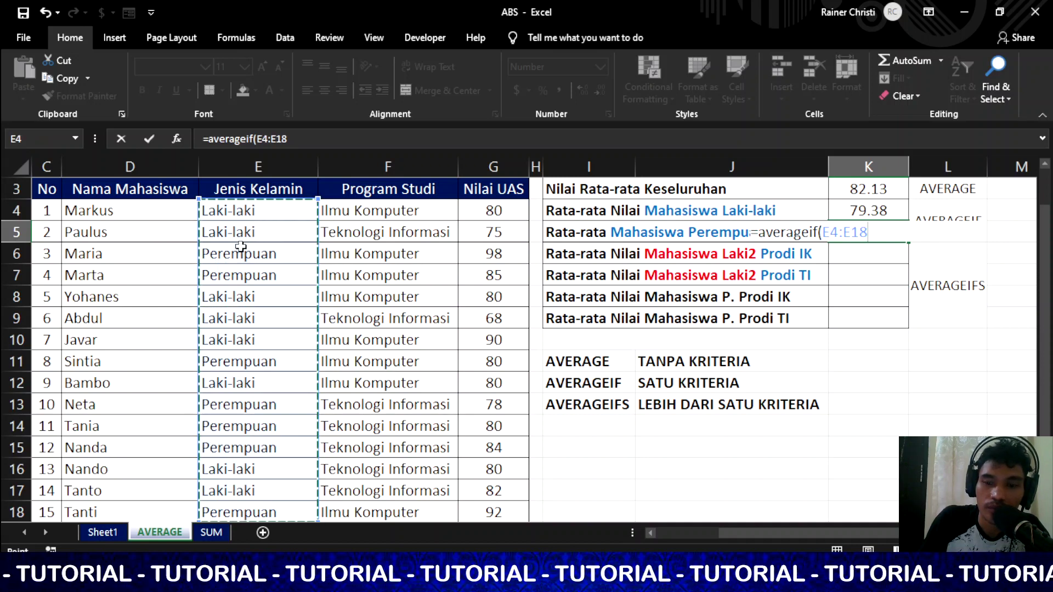
Complete the K5 AVERAGEIF formula with the criterion "Perempuan" and the average range G4:G18.
{"action": "type", "text": ","}
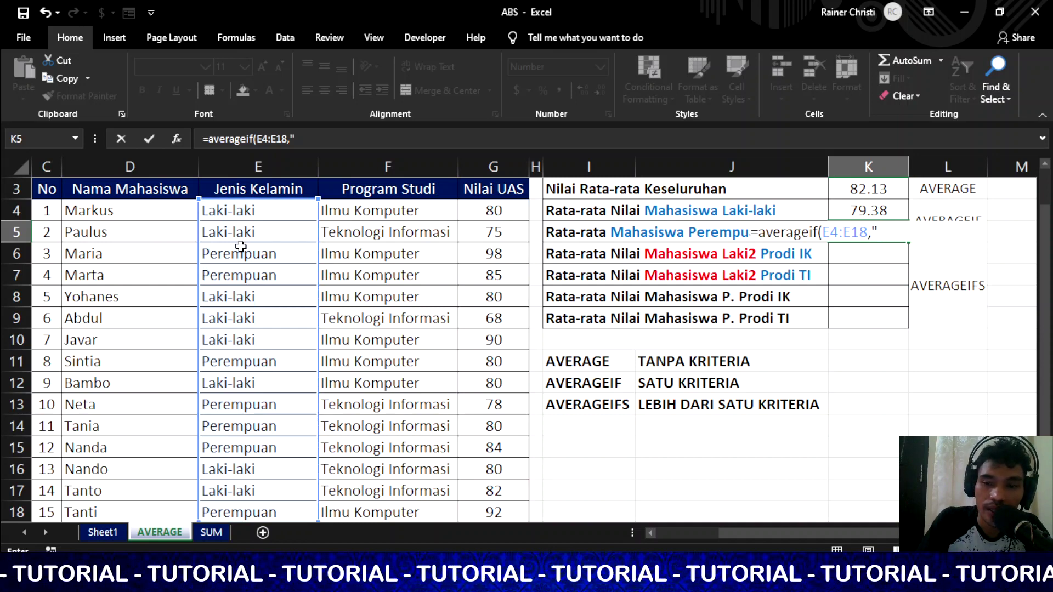
{"action": "type", "text": "\"Pe"}
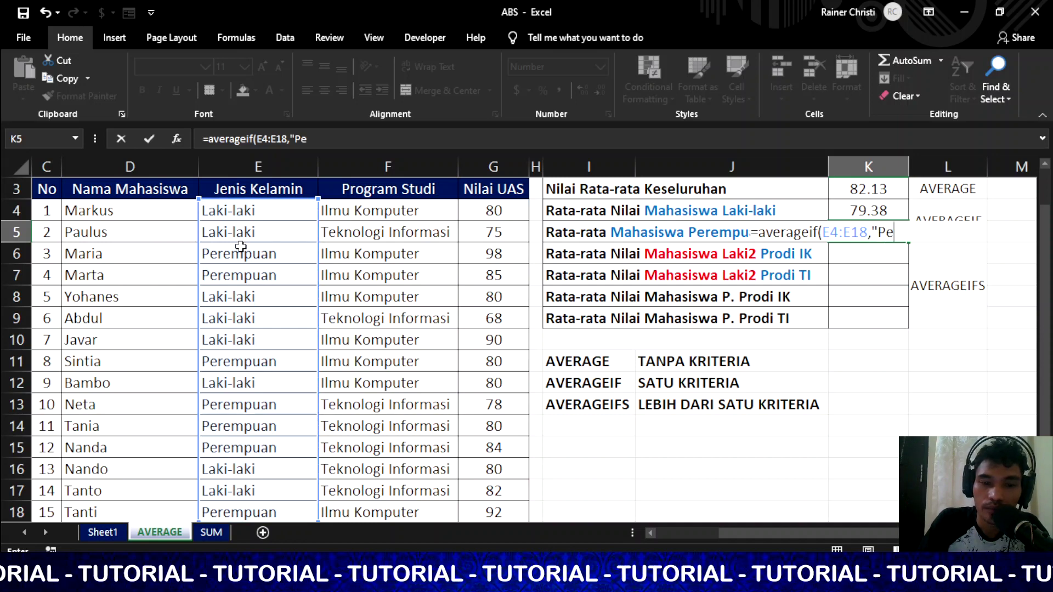
{"action": "type", "text": "rempuan\","}
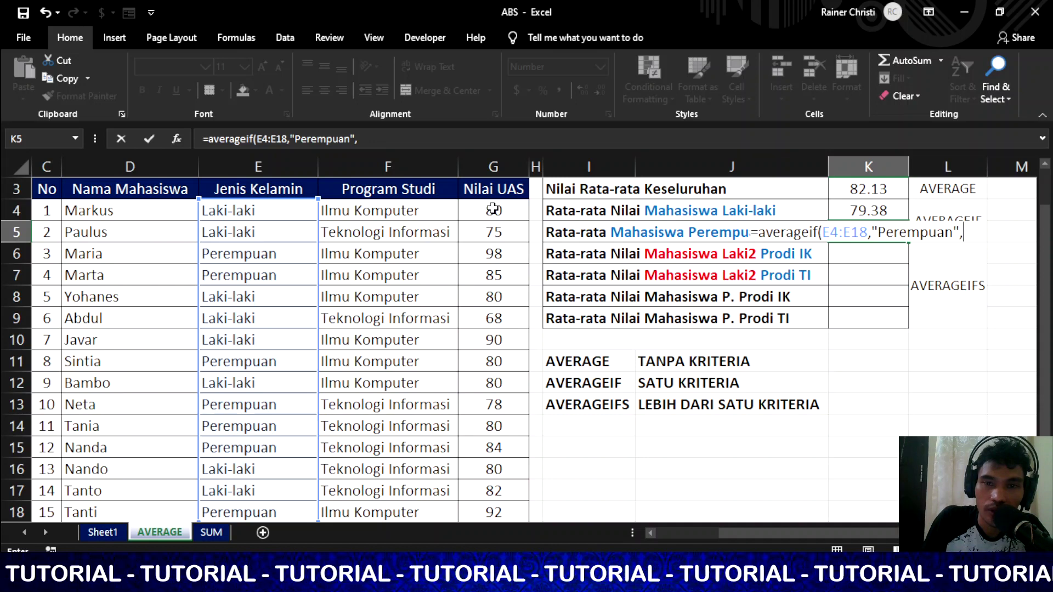
{"action": "left_click_drag", "start_coordinate": [494, 209], "coordinate": [484, 510]}
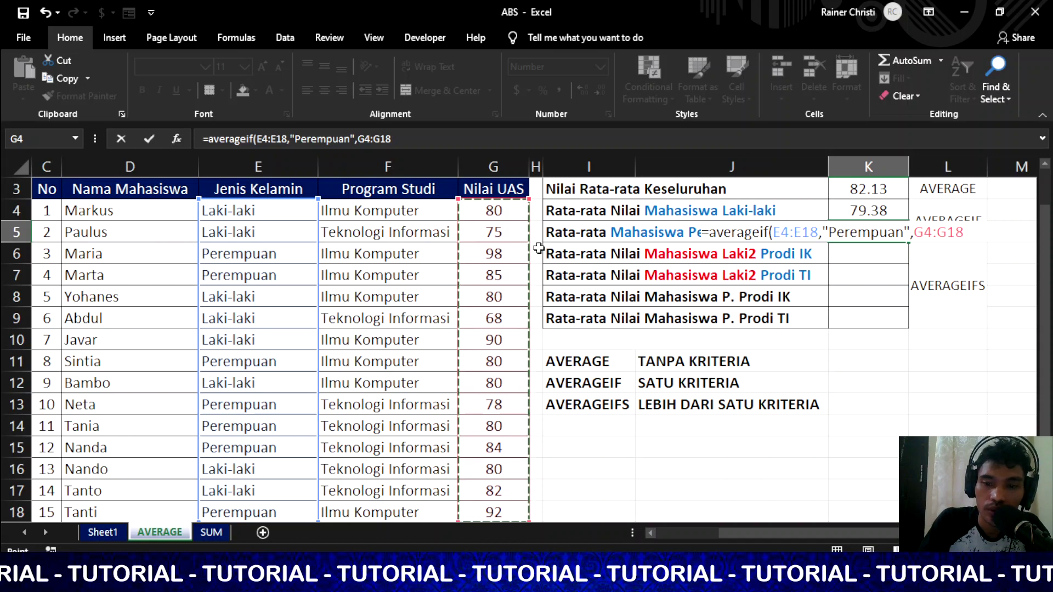
{"action": "type", "text": ")"}
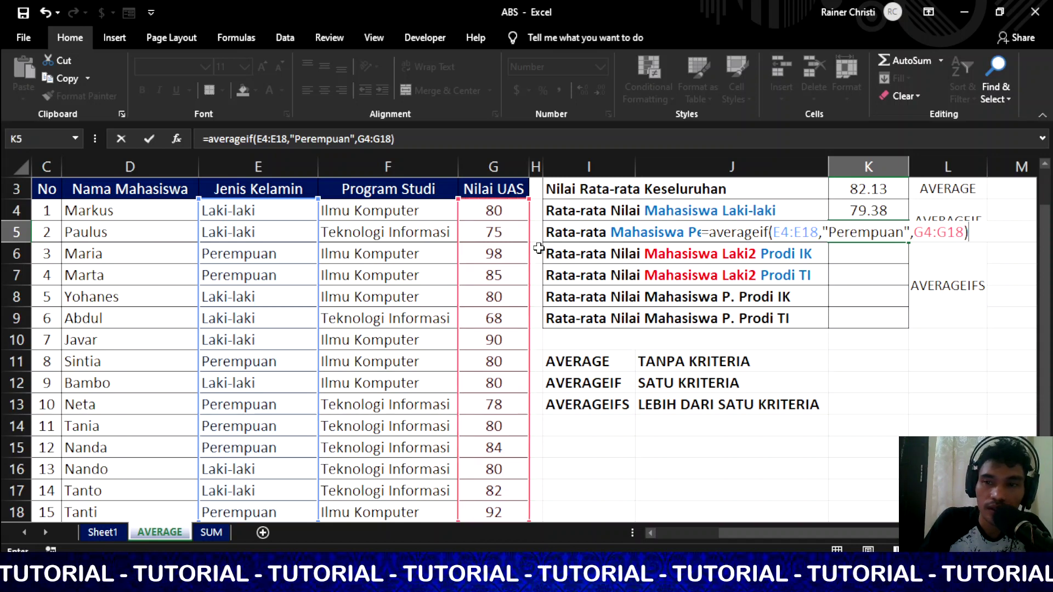
{"action": "key", "text": "Return"}
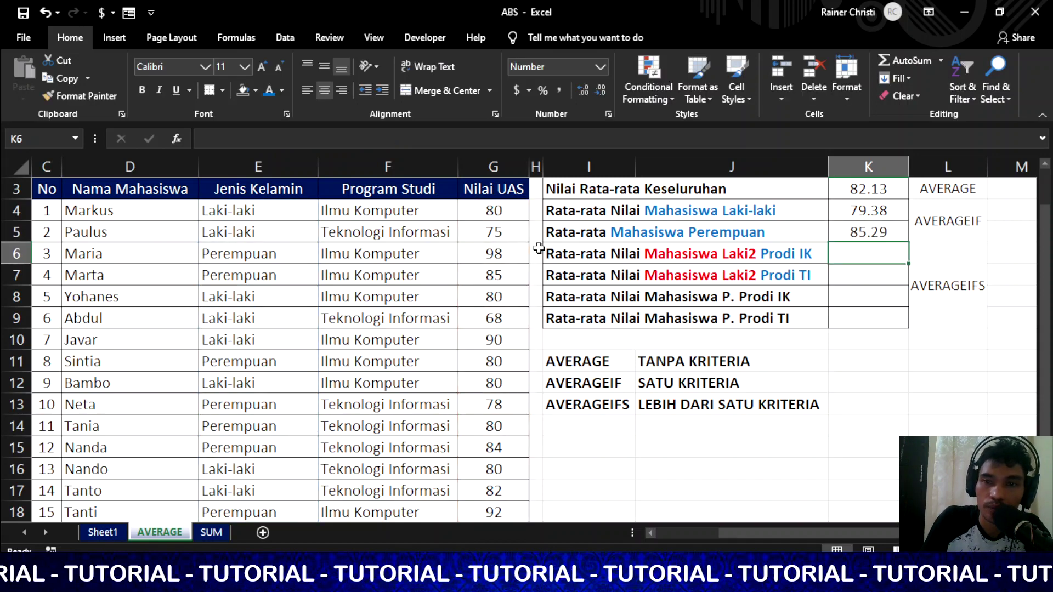
{"action": "left_click", "coordinate": [854, 230]}
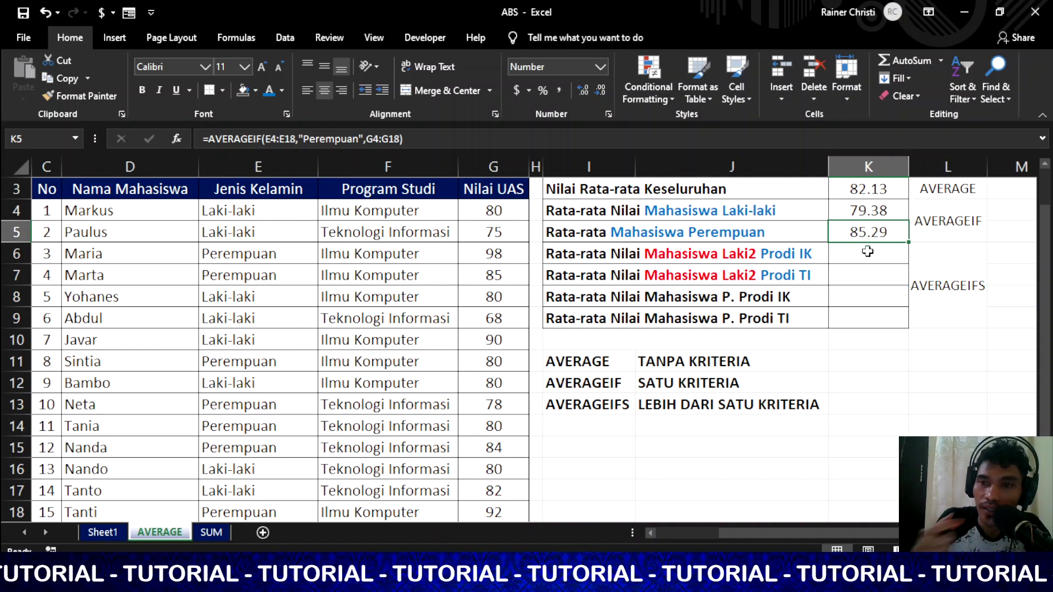
{"action": "left_click", "coordinate": [935, 212]}
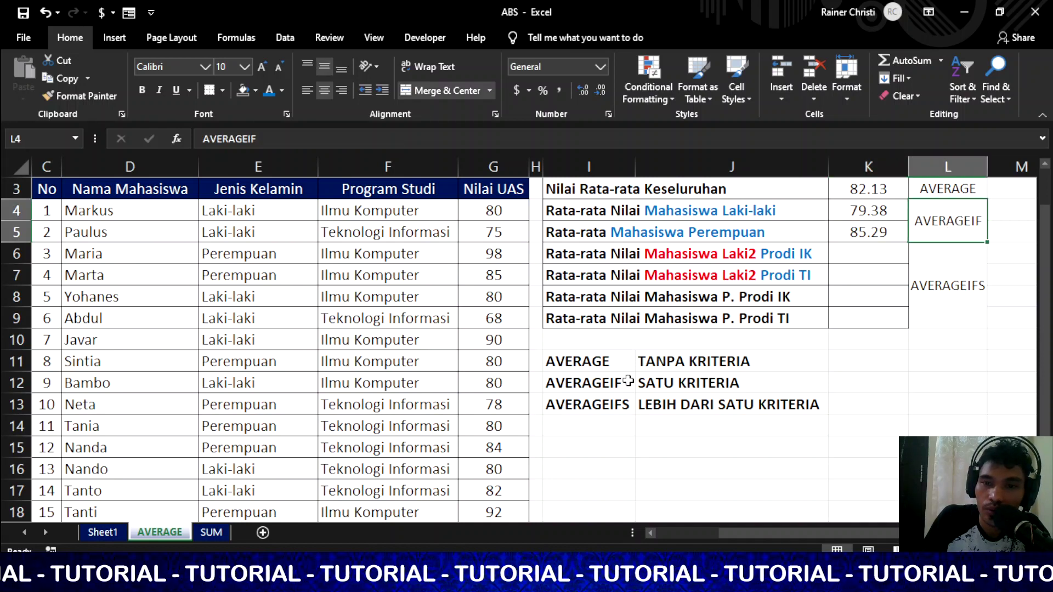
{"action": "left_click", "coordinate": [755, 381]}
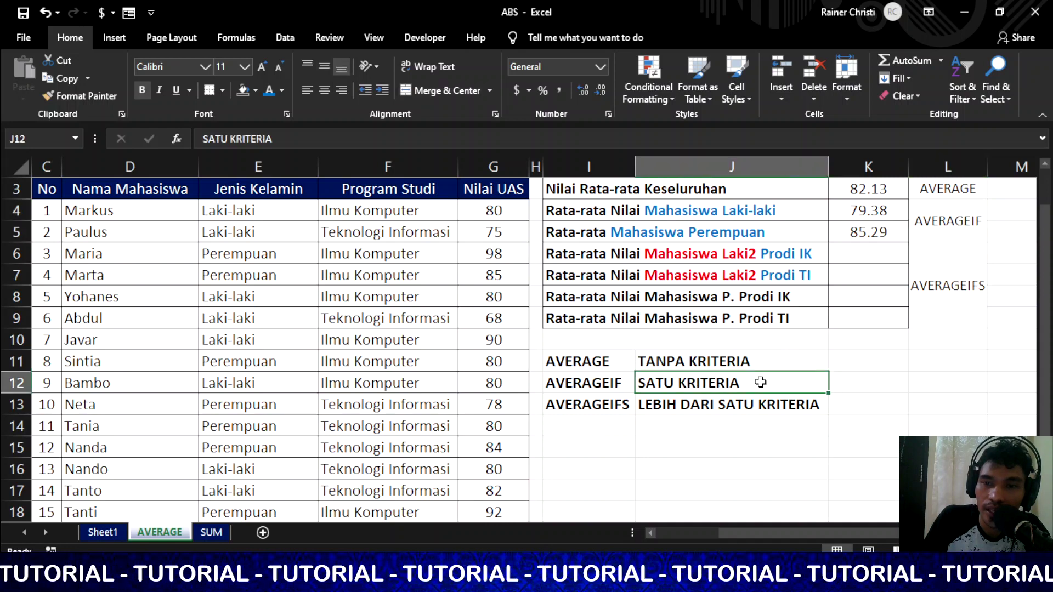
Begin an AVERAGEIFS formula in K6 for the male Prodi IK students, using the scores G4:G18 as the average range.
{"action": "left_click", "coordinate": [881, 255]}
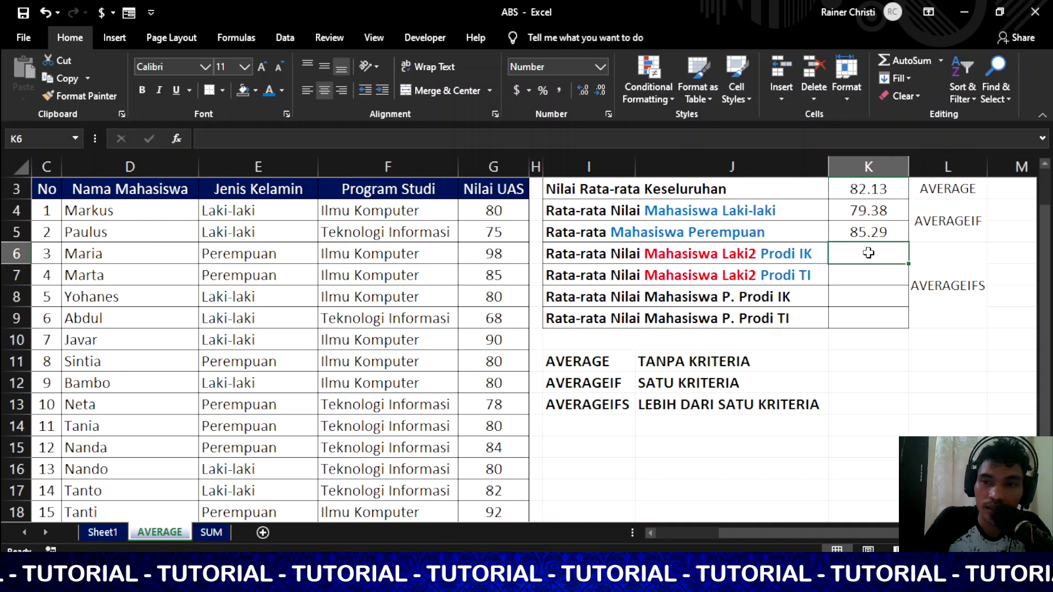
{"action": "type", "text": "="}
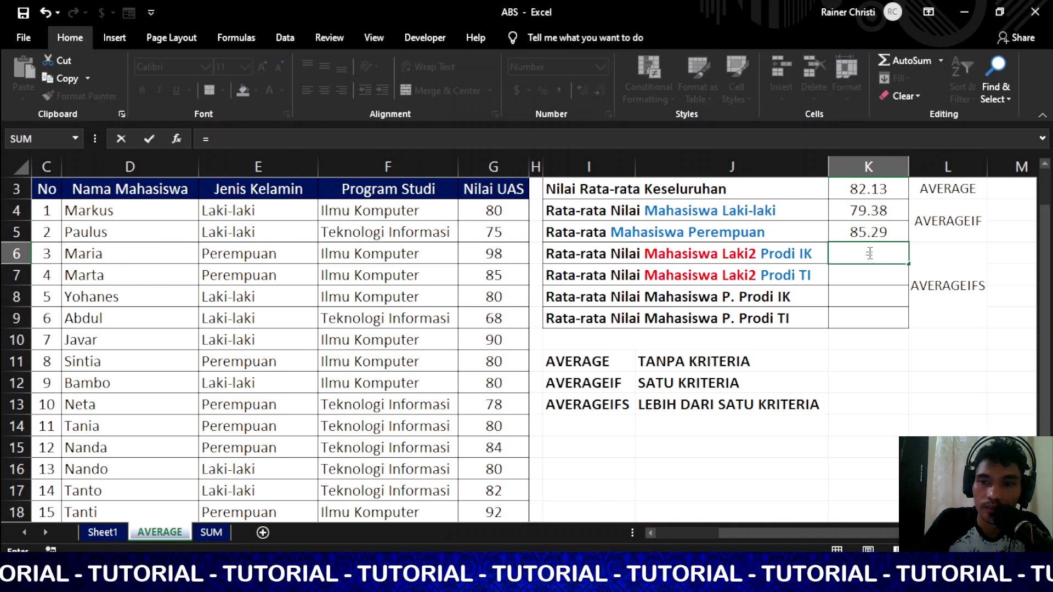
{"action": "type", "text": "aver"}
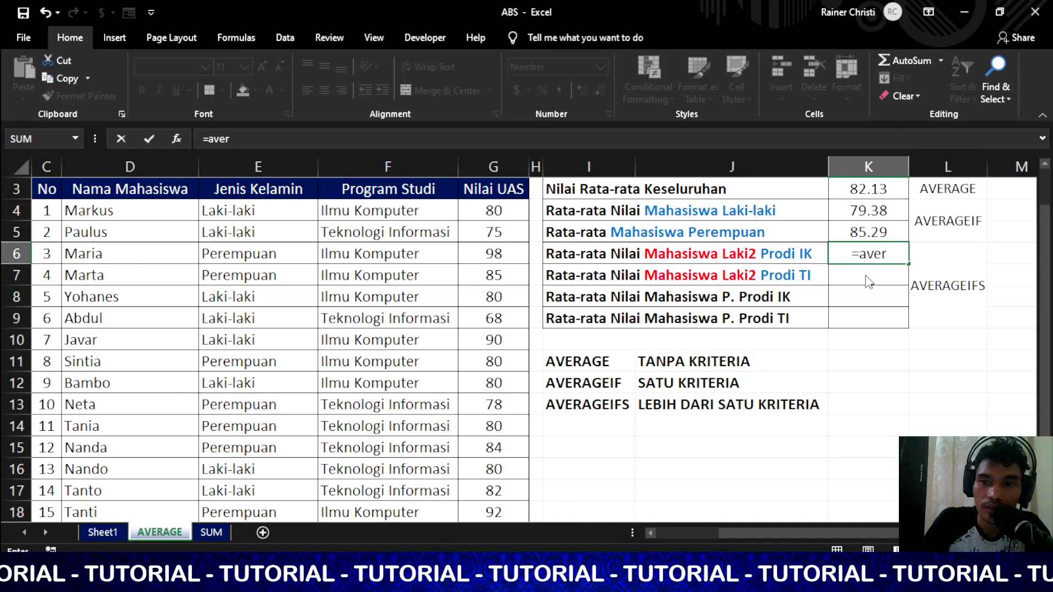
{"action": "type", "text": "age"}
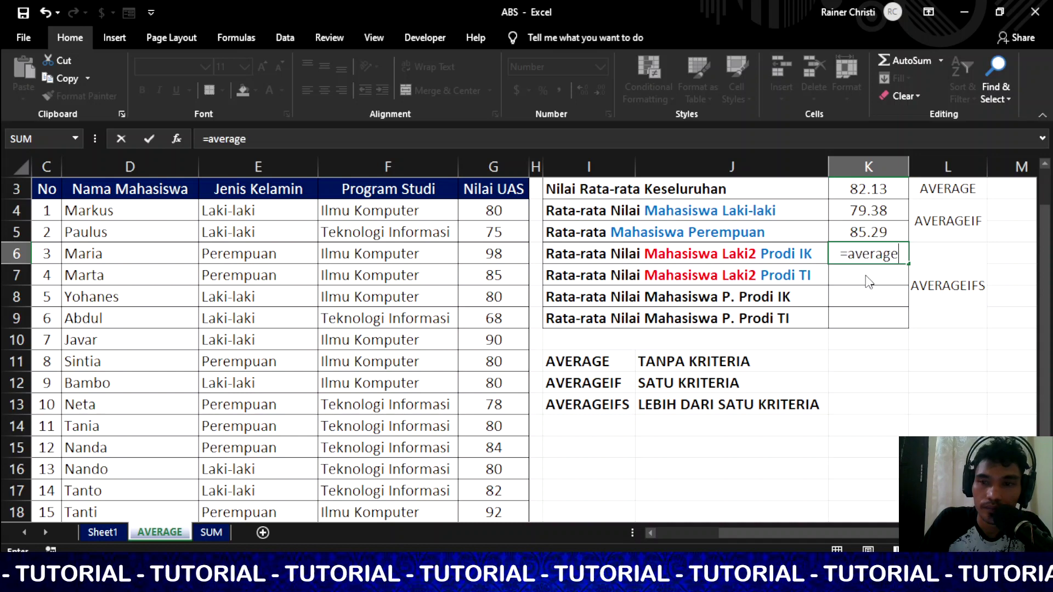
{"action": "type", "text": "ifs"}
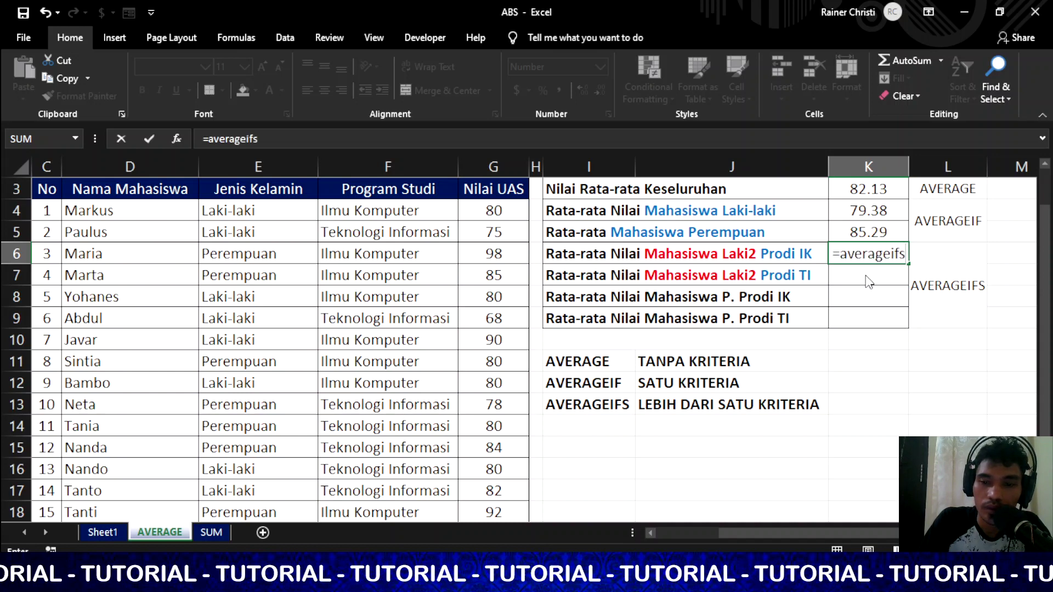
{"action": "type", "text": "("}
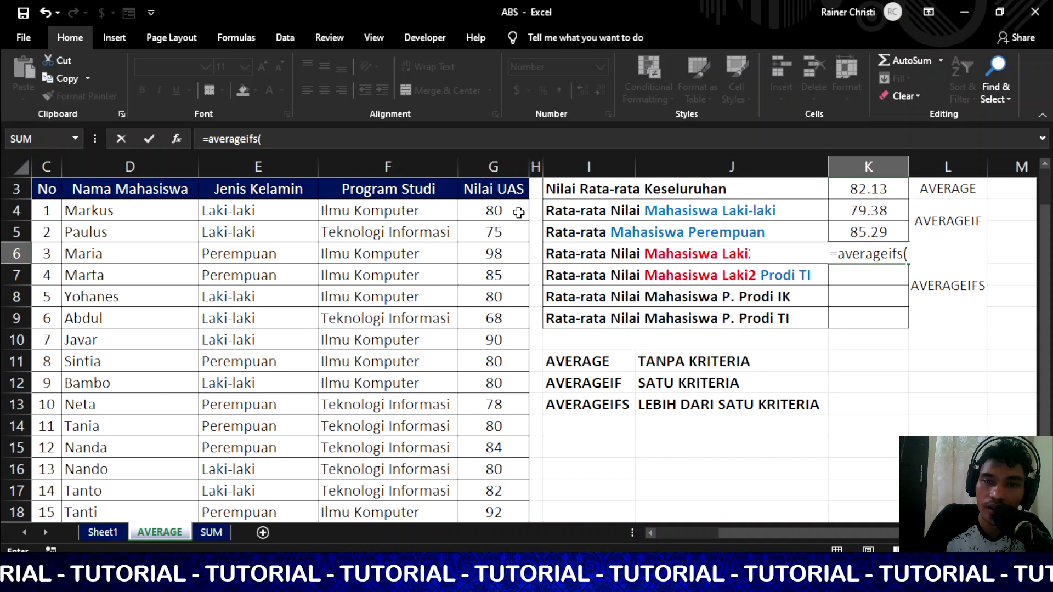
{"action": "left_click_drag", "start_coordinate": [518, 213], "coordinate": [494, 505]}
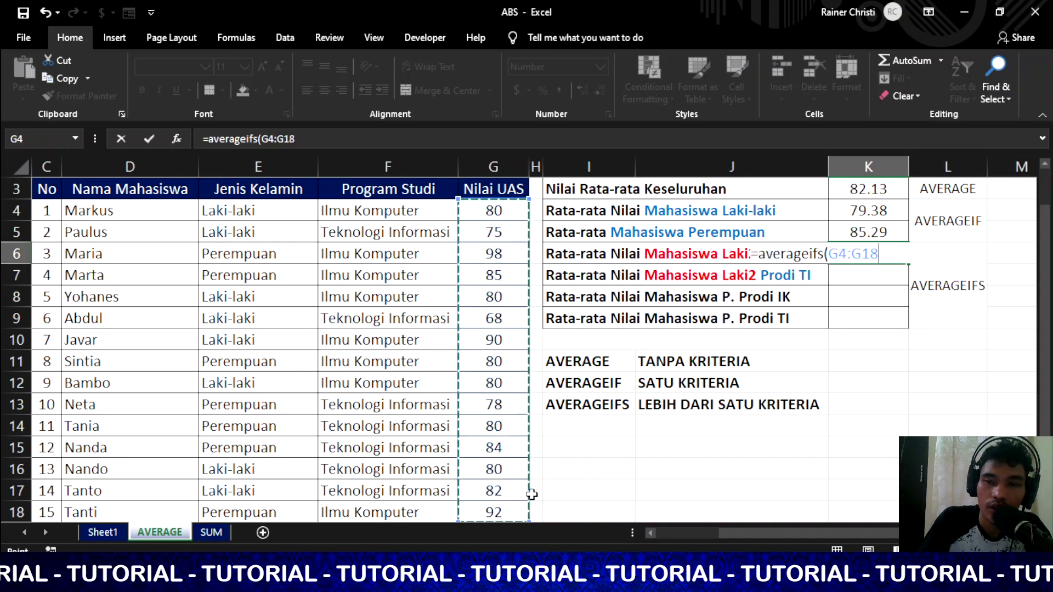
Add the gender cells E4:E18 with the criterion "Laki-laki" as the first condition of the K6 AVERAGEIFS formula.
{"action": "type", "text": ","}
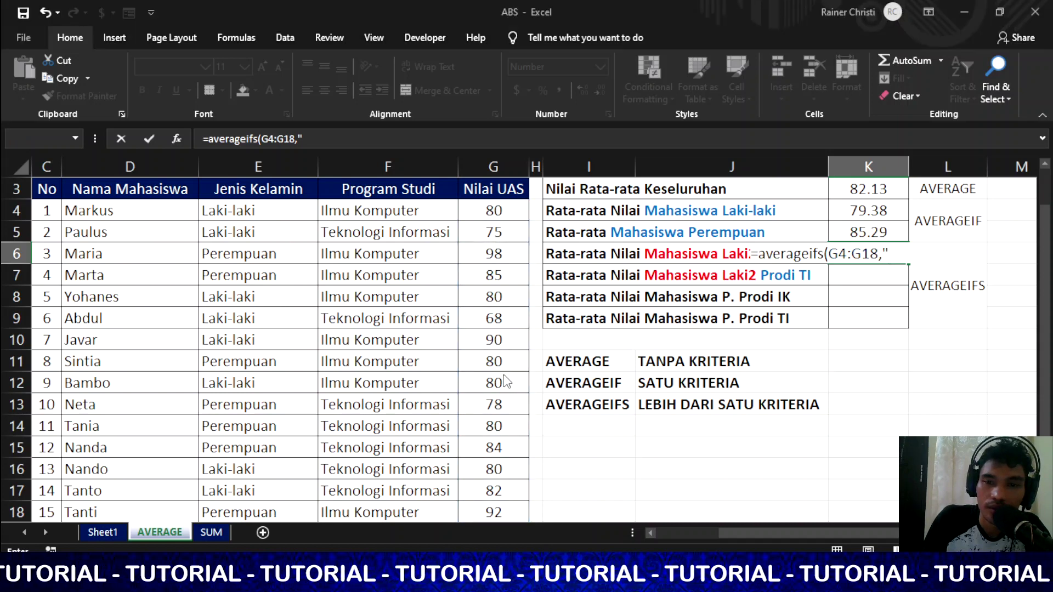
{"action": "left_click", "coordinate": [902, 251]}
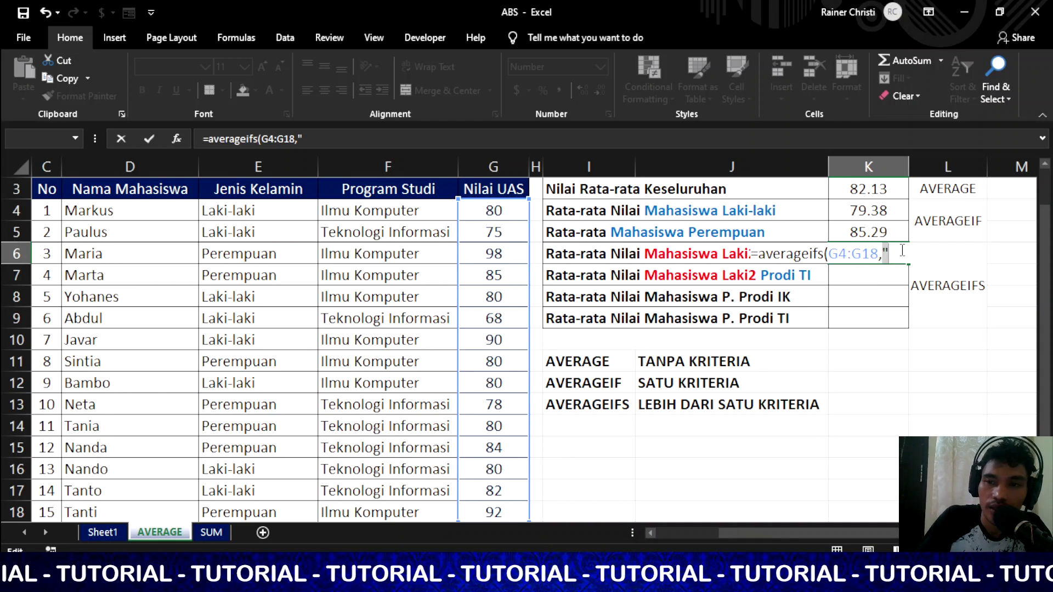
{"action": "key", "text": "BackSpace"}
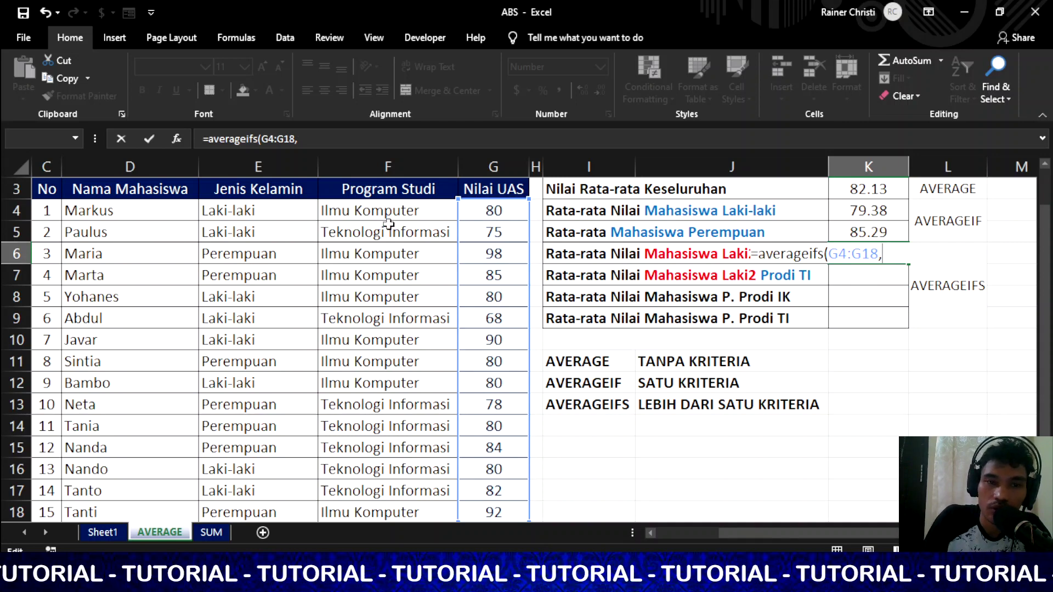
{"action": "left_click_drag", "start_coordinate": [296, 210], "coordinate": [294, 505]}
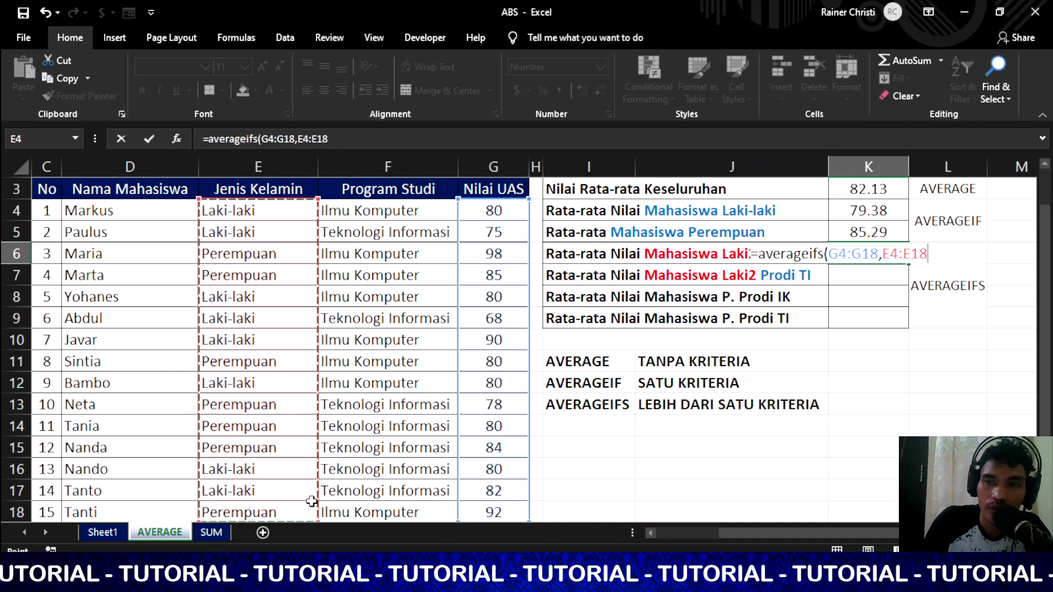
{"action": "type", "text": ","}
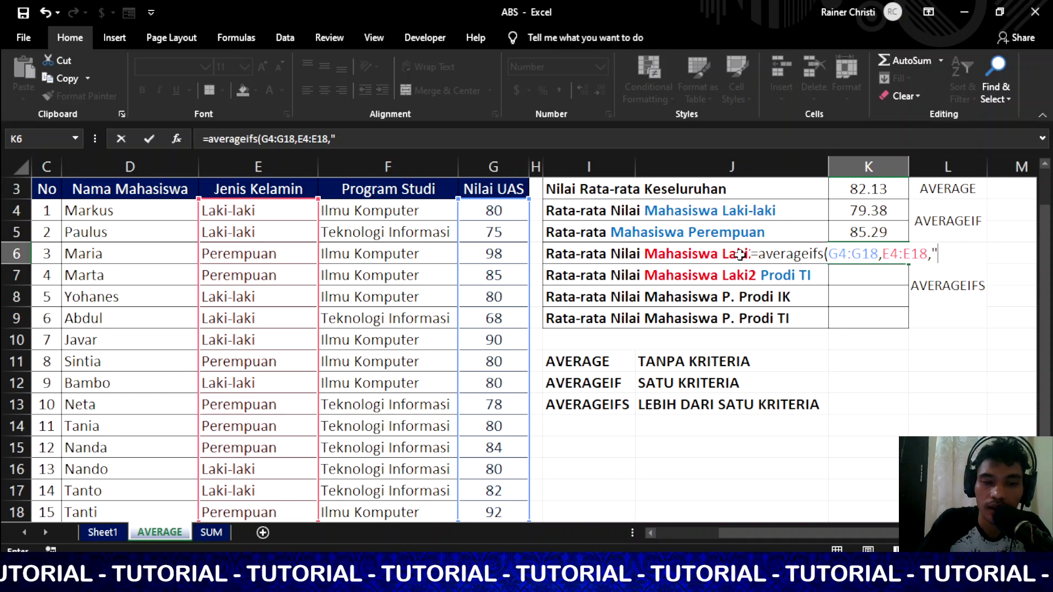
{"action": "type", "text": "Laki-"}
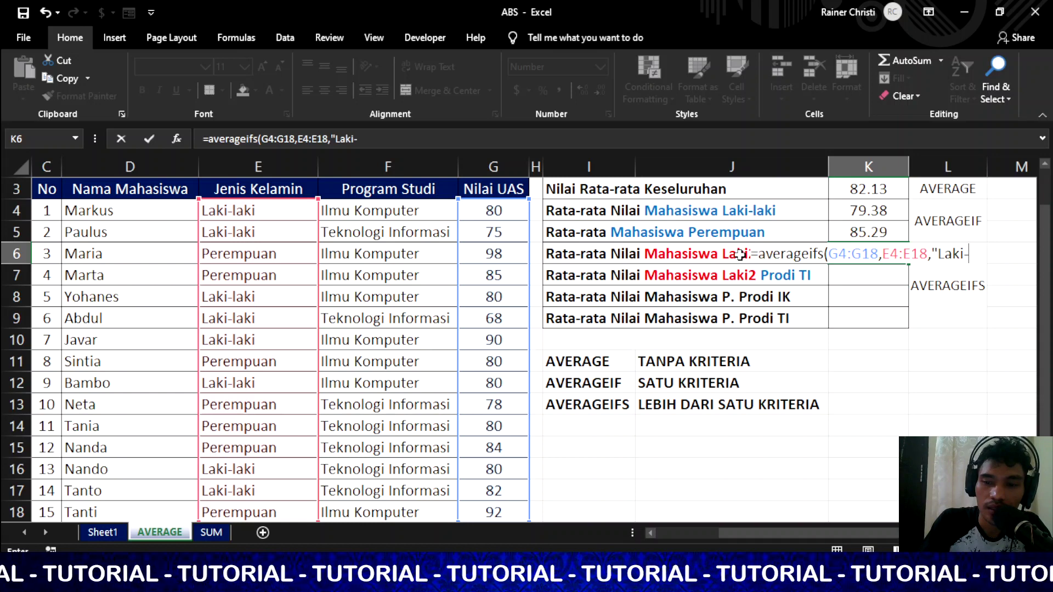
{"action": "type", "text": "laki\","}
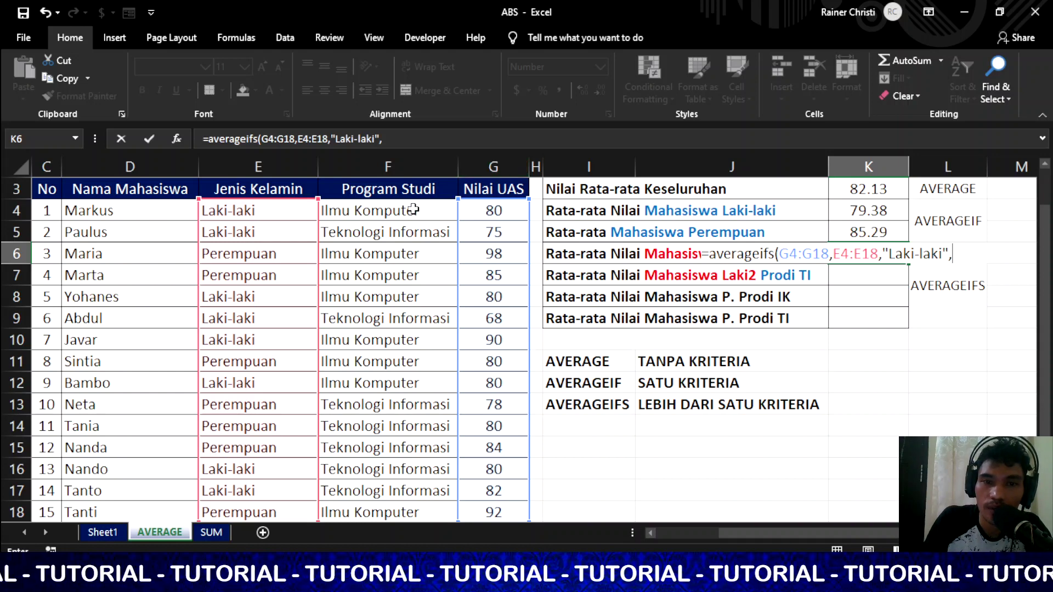
Complete the K6 AVERAGEIFS formula with the study program cells F4:F18 and the criterion "Ilmu Komputer" as the second condition.
{"action": "left_click_drag", "start_coordinate": [413, 210], "coordinate": [425, 501]}
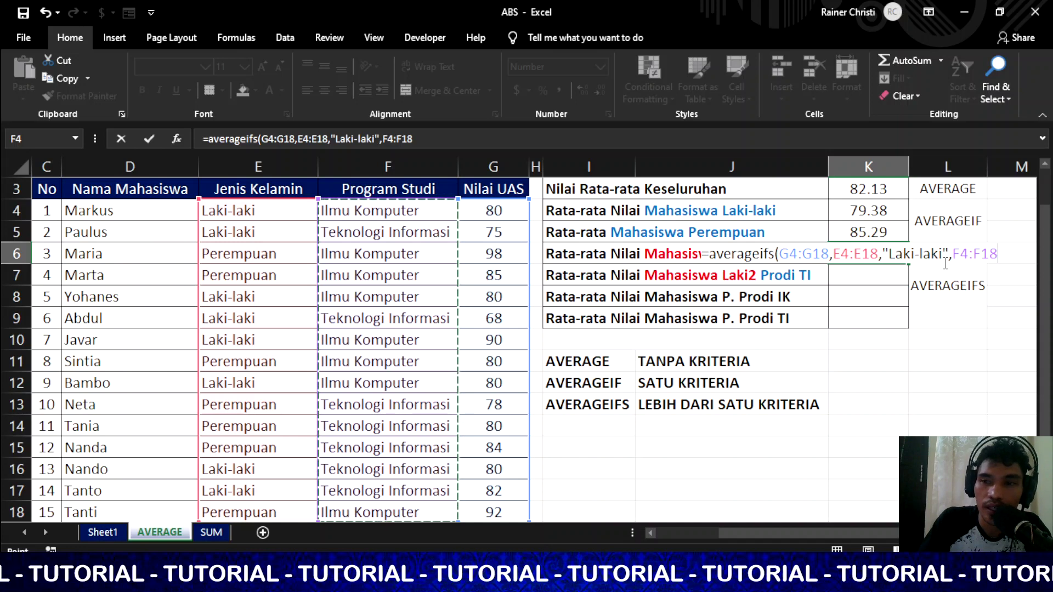
{"action": "type", "text": ","}
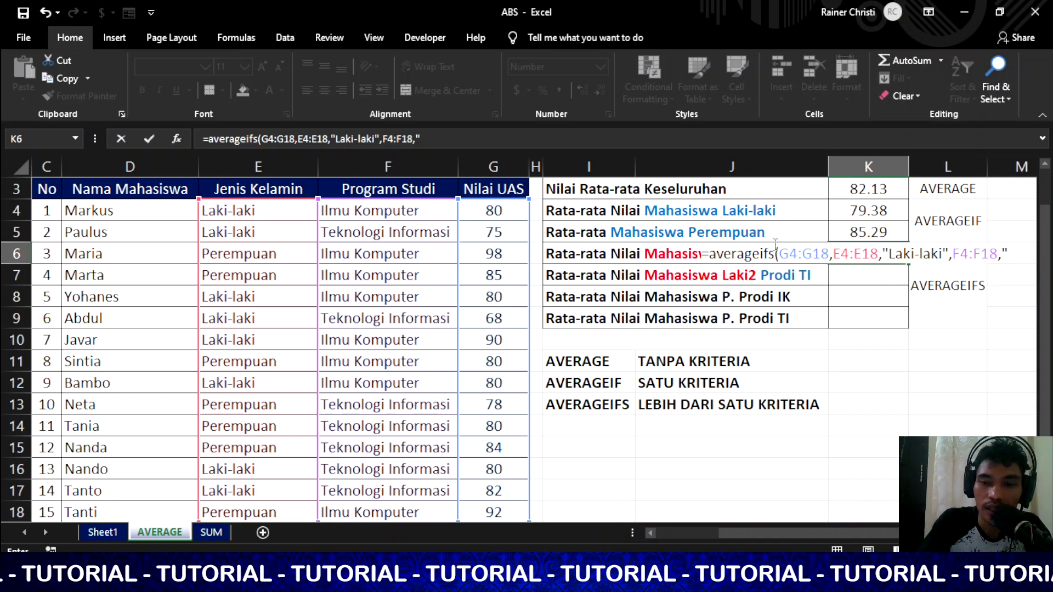
{"action": "type", "text": "\"Ilmu"}
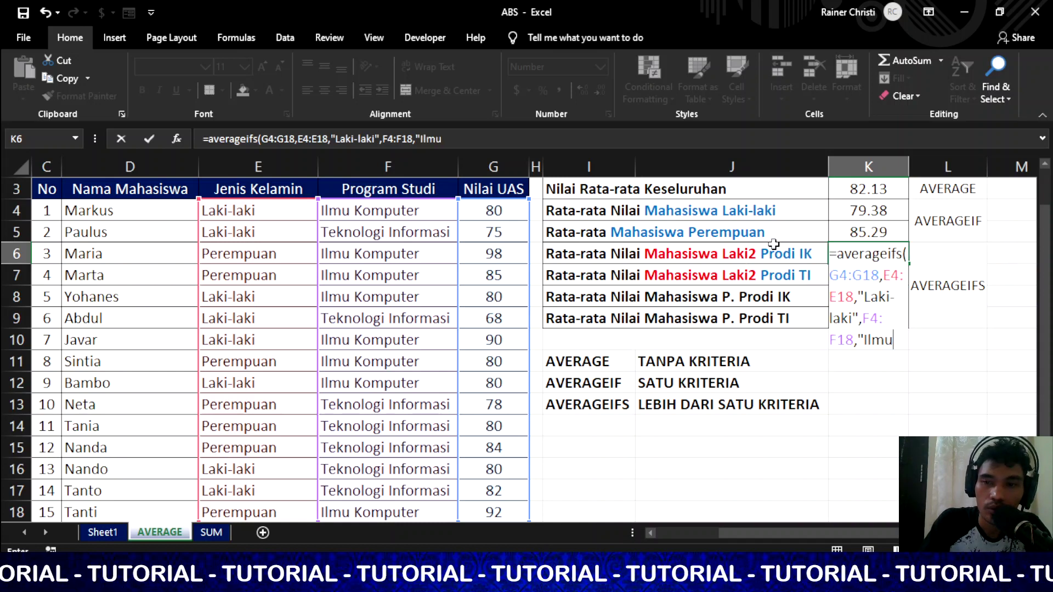
{"action": "type", "text": " Komp"}
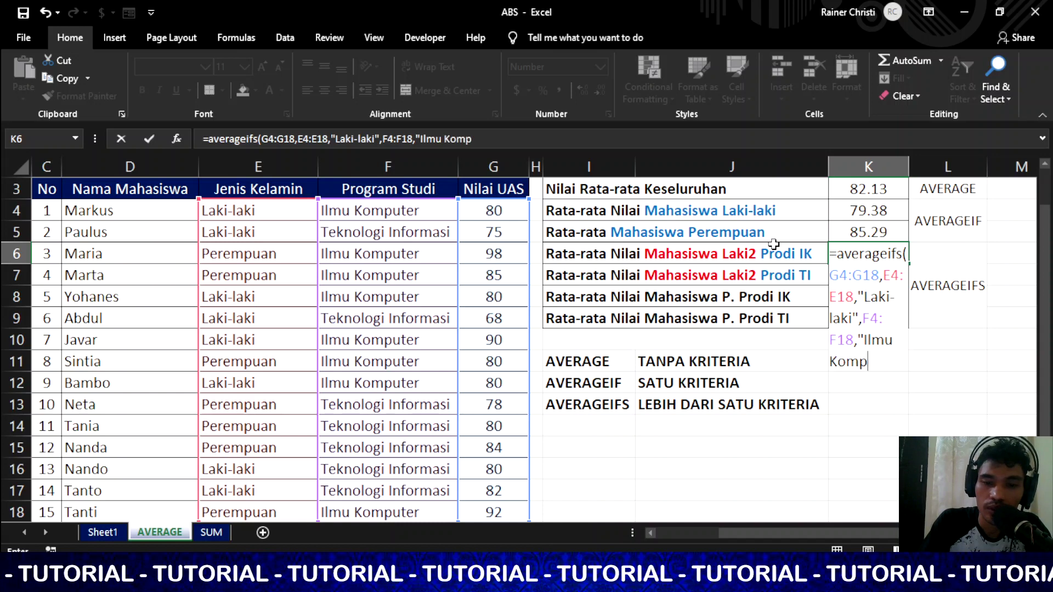
{"action": "type", "text": "uter\""}
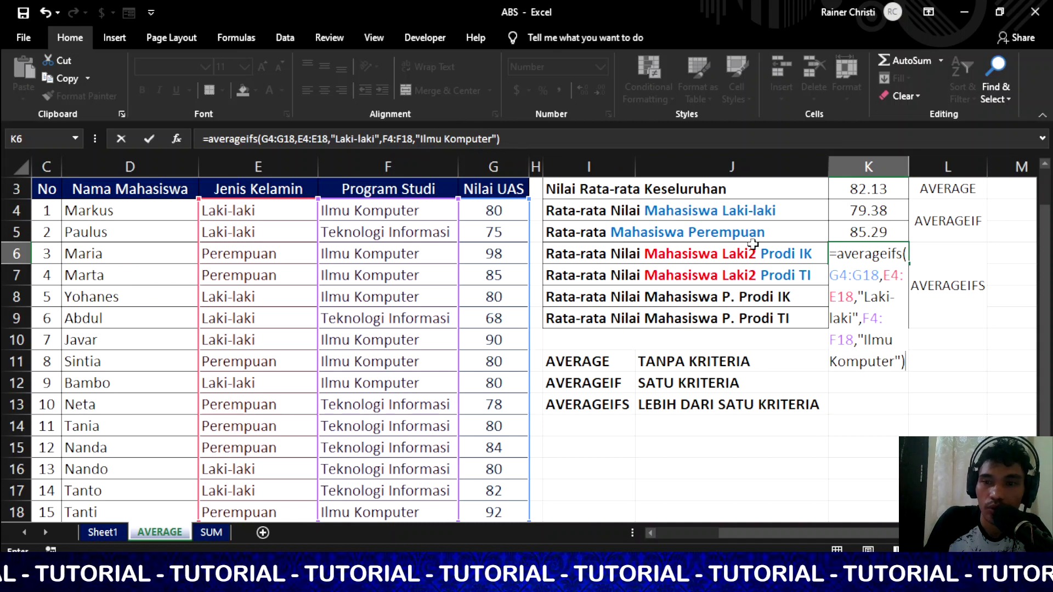
{"action": "key", "text": "Return"}
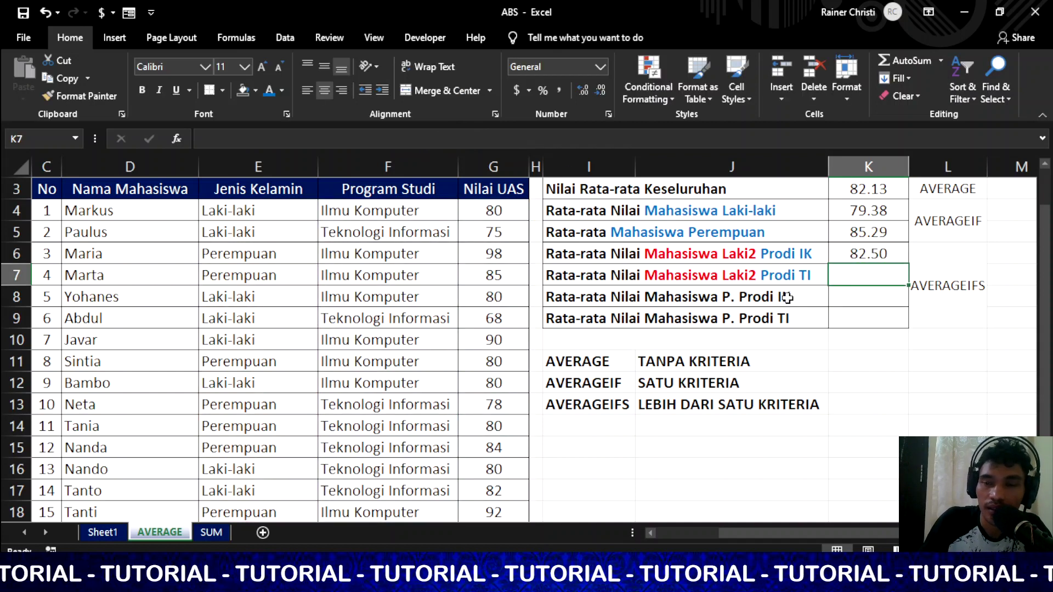
Copy the full AVERAGEIFS formula text from K6 into K7, keeping its cell ranges unchanged, for the male Prodi TI average.
{"action": "left_click", "coordinate": [873, 254]}
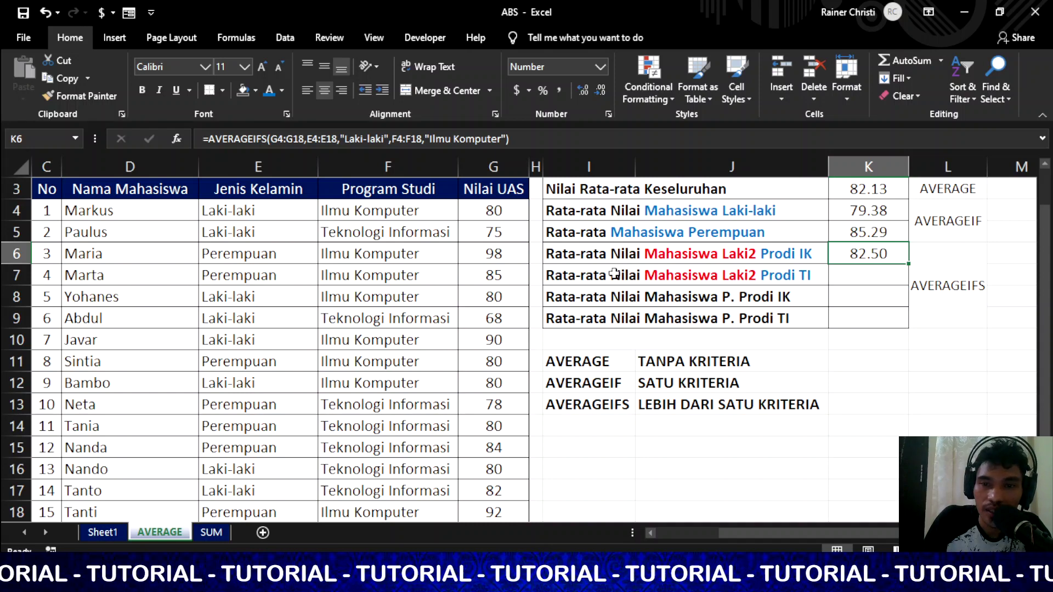
{"action": "left_click", "coordinate": [729, 278]}
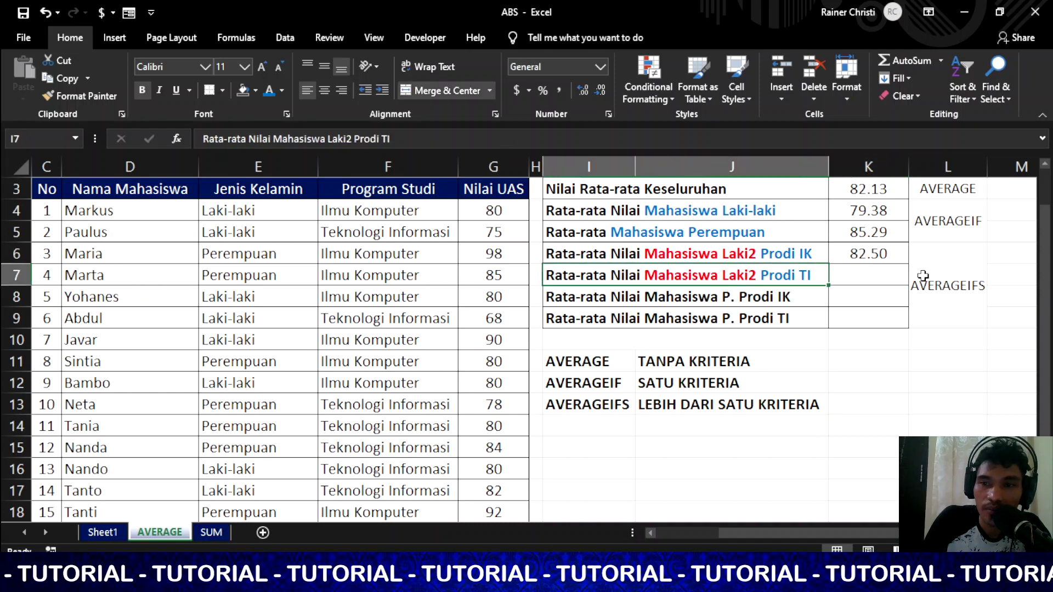
{"action": "left_click", "coordinate": [947, 278]}
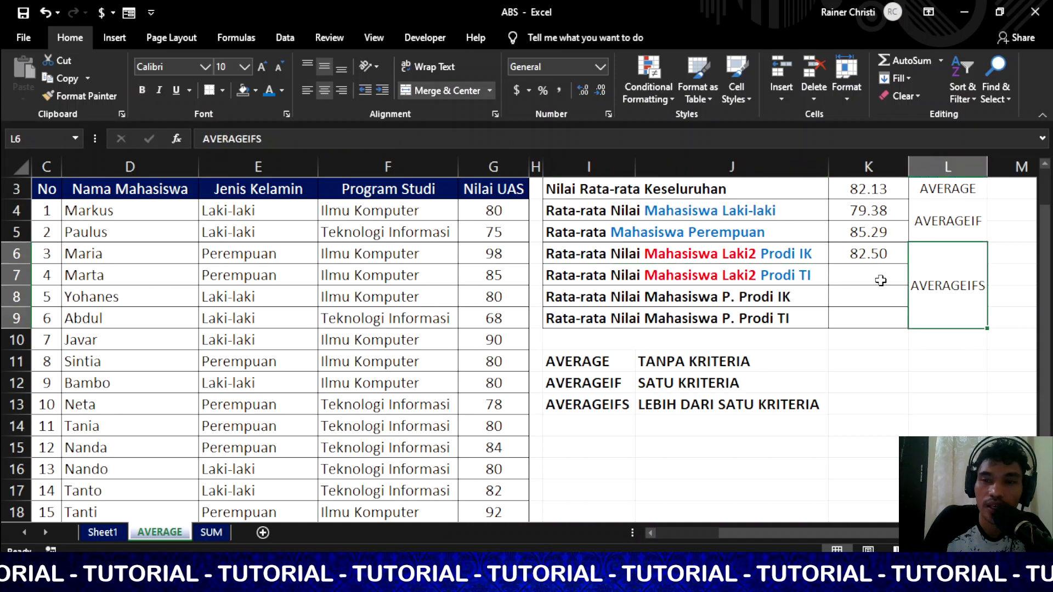
{"action": "left_click", "coordinate": [693, 278]}
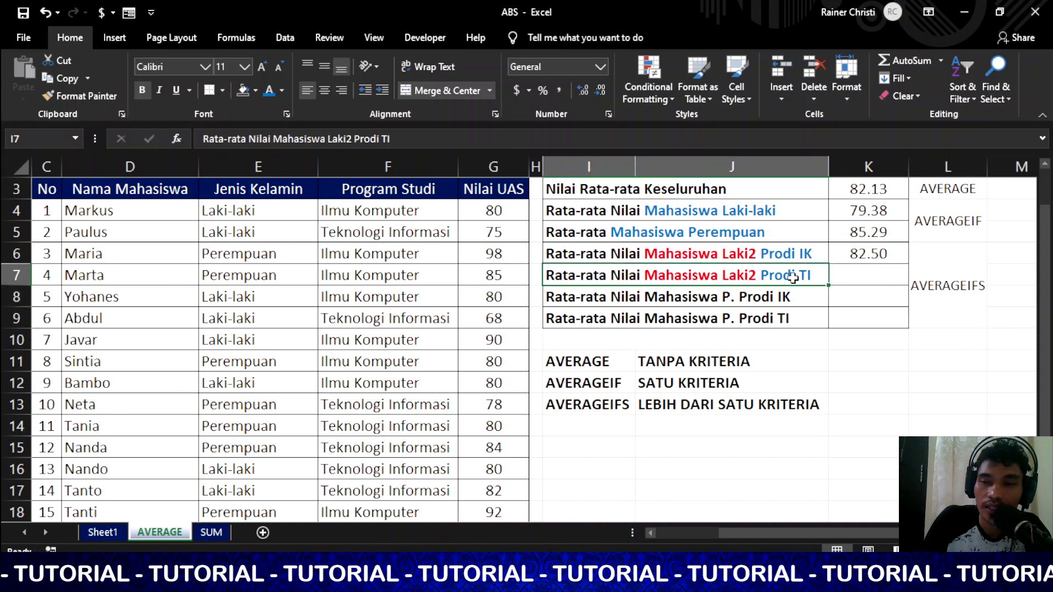
{"action": "left_click", "coordinate": [849, 273]}
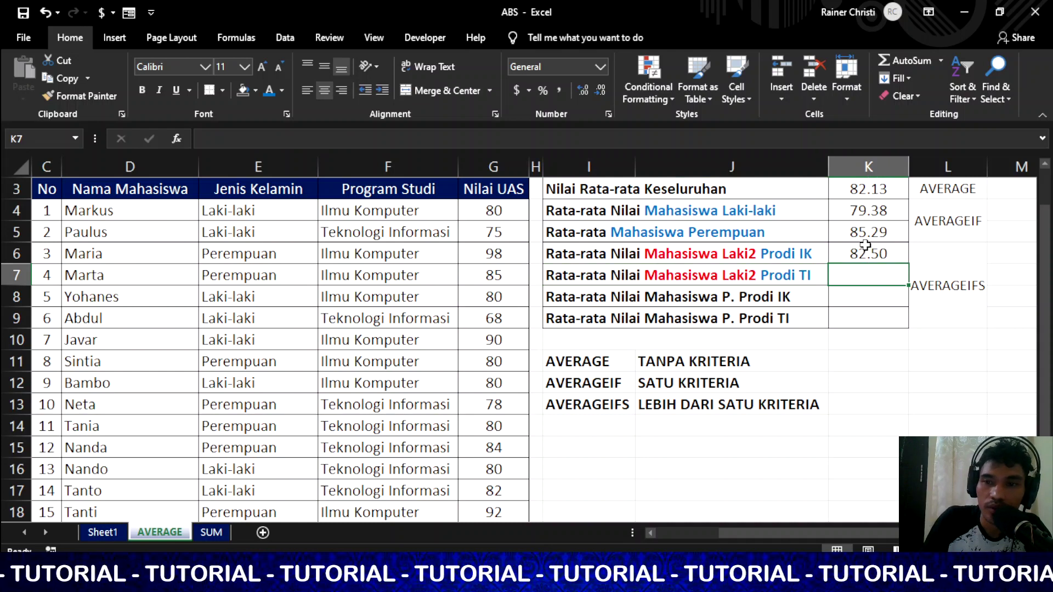
{"action": "double_click", "coordinate": [863, 252]}
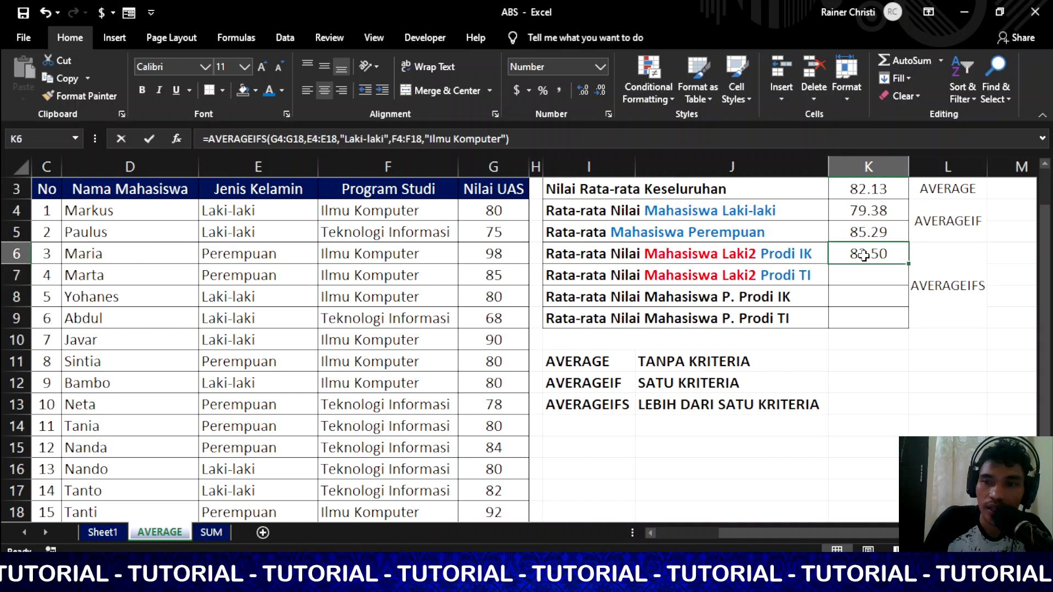
{"action": "left_click", "coordinate": [517, 140]}
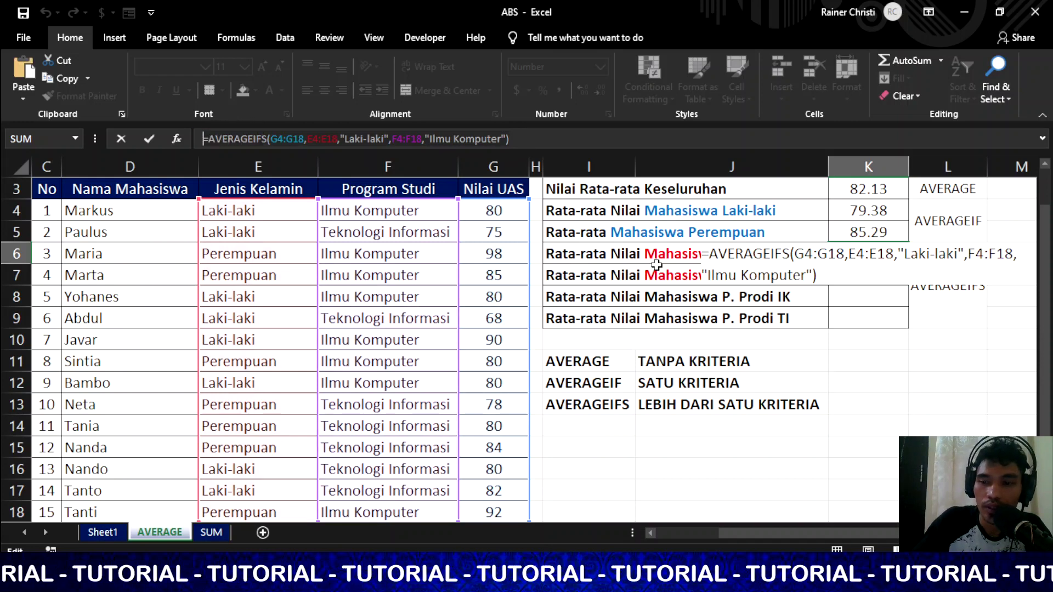
{"action": "key", "text": "Return"}
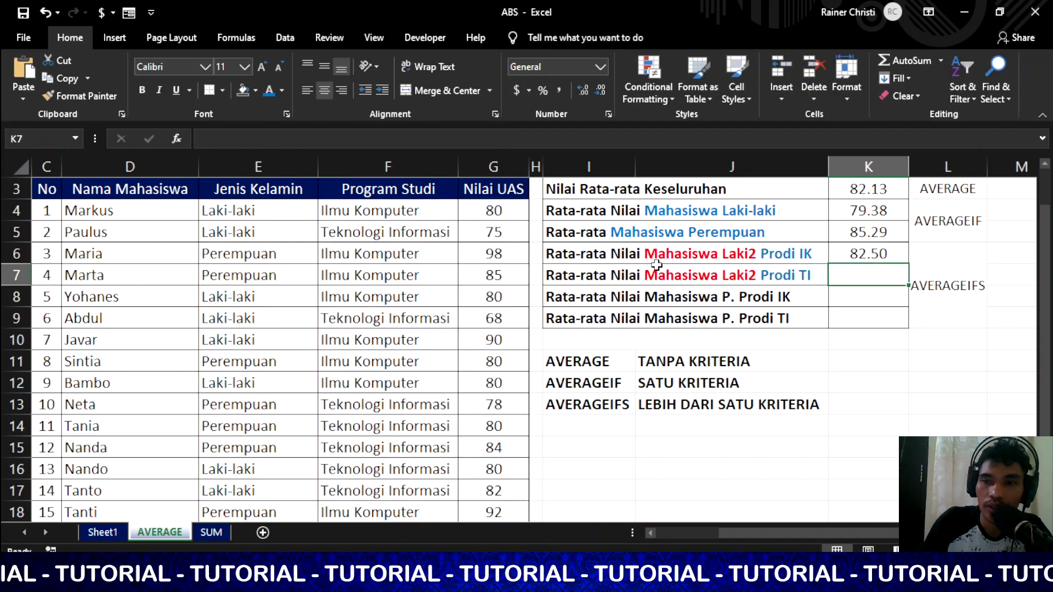
{"action": "double_click", "coordinate": [875, 277]}
{"action": "type", "text": "=AVERAGEIFS(G4:G18,E4:E18,\"Laki-laki\",F4:F18,\"Ilmu Komputer\")"}
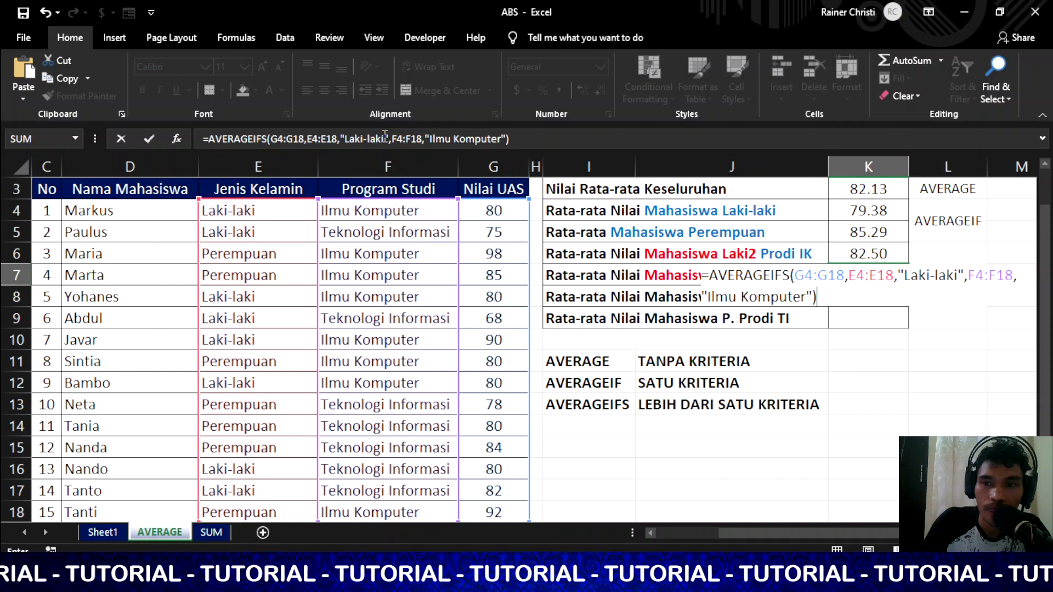
{"action": "key", "text": "Return"}
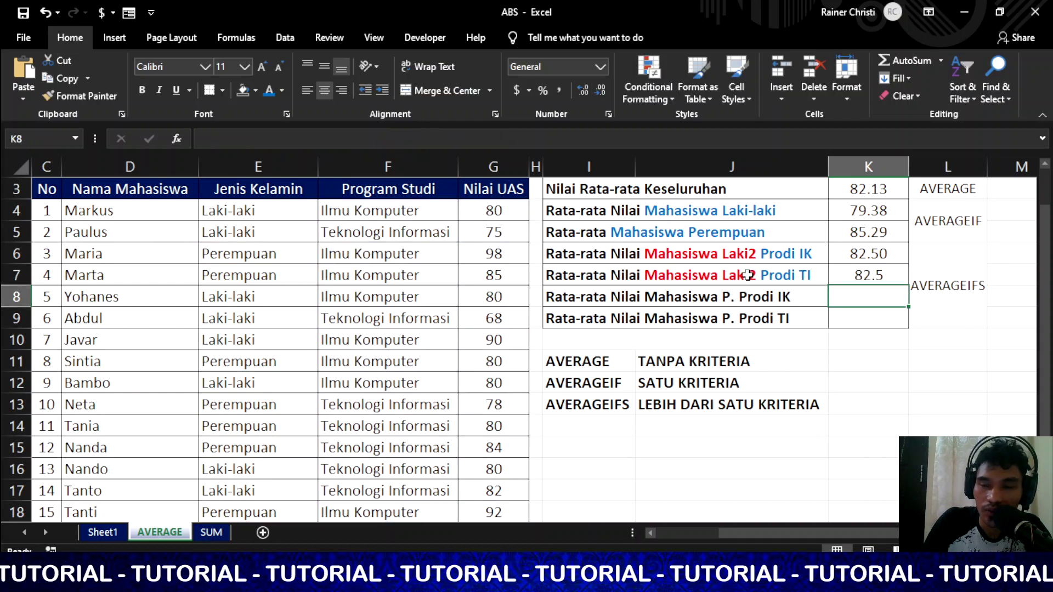
Change the study program criterion in the K7 AVERAGEIFS formula to "Teknologi Informasi".
{"action": "double_click", "coordinate": [862, 275]}
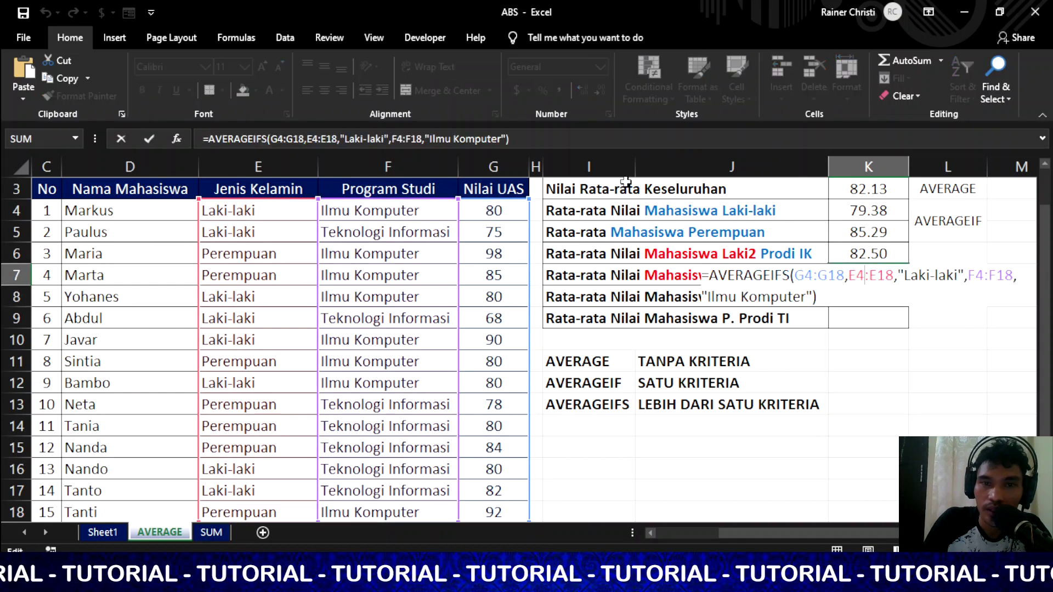
{"action": "left_click", "coordinate": [500, 137]}
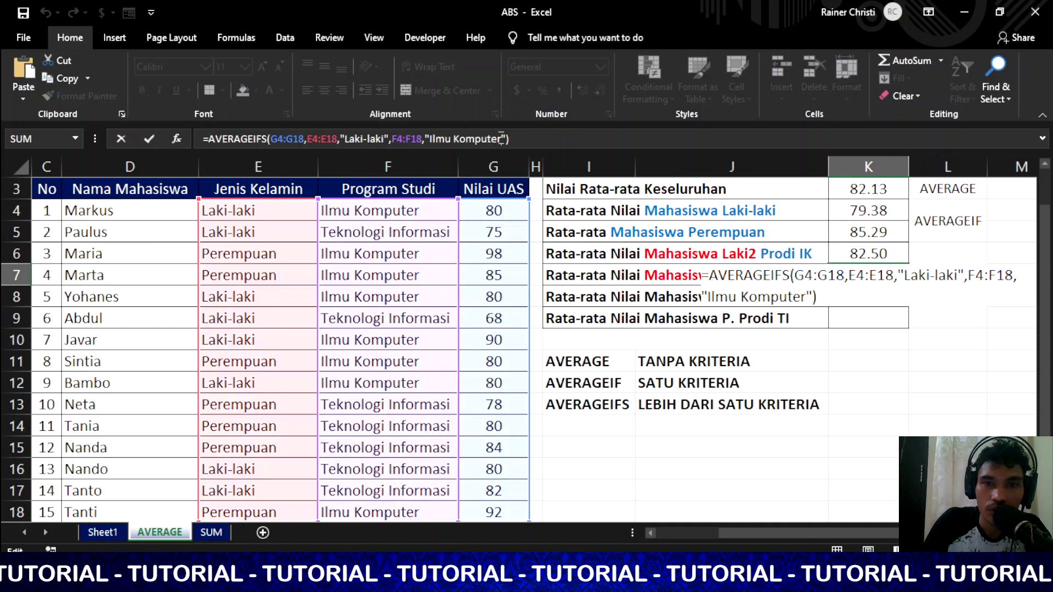
{"action": "key", "text": "BackSpace"}
{"action": "key", "text": "BackSpace"}
{"action": "key", "text": "BackSpace"}
{"action": "key", "text": "BackSpace"}
{"action": "key", "text": "BackSpace"}
{"action": "key", "text": "BackSpace"}
{"action": "key", "text": "BackSpace"}
{"action": "key", "text": "BackSpace"}
{"action": "key", "text": "BackSpace"}
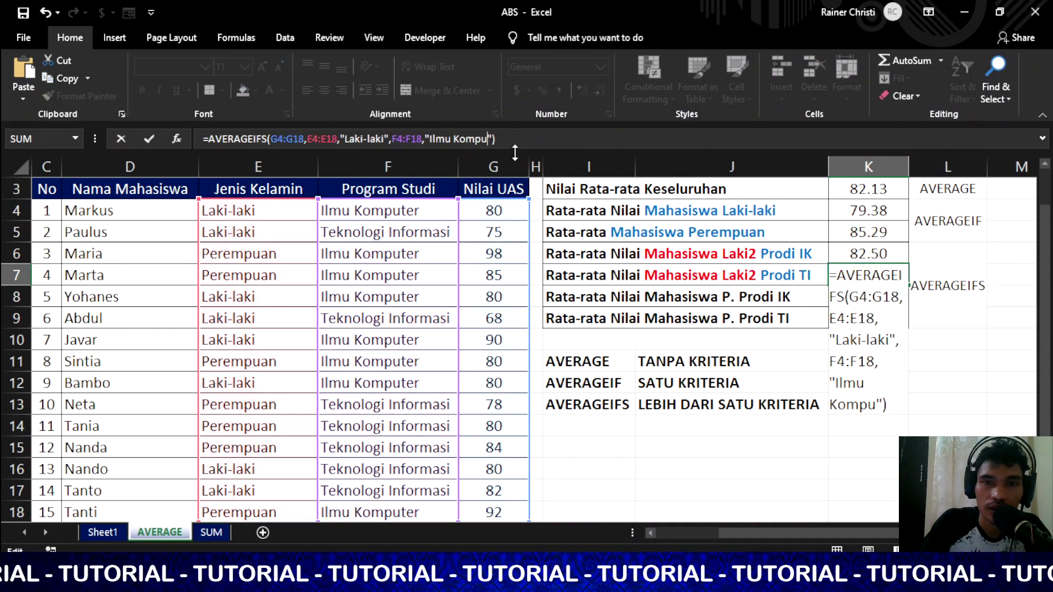
{"action": "key", "text": "BackSpace"}
{"action": "key", "text": "BackSpace"}
{"action": "key", "text": "BackSpace"}
{"action": "key", "text": "BackSpace"}
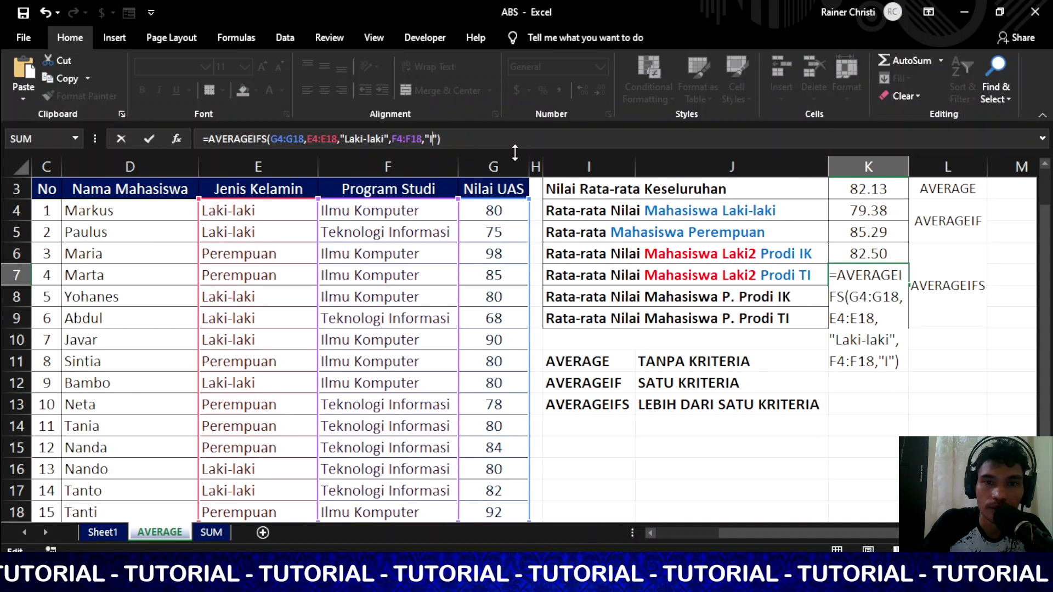
{"action": "type", "text": "T"}
{"action": "type", "text": "eknoloi"}
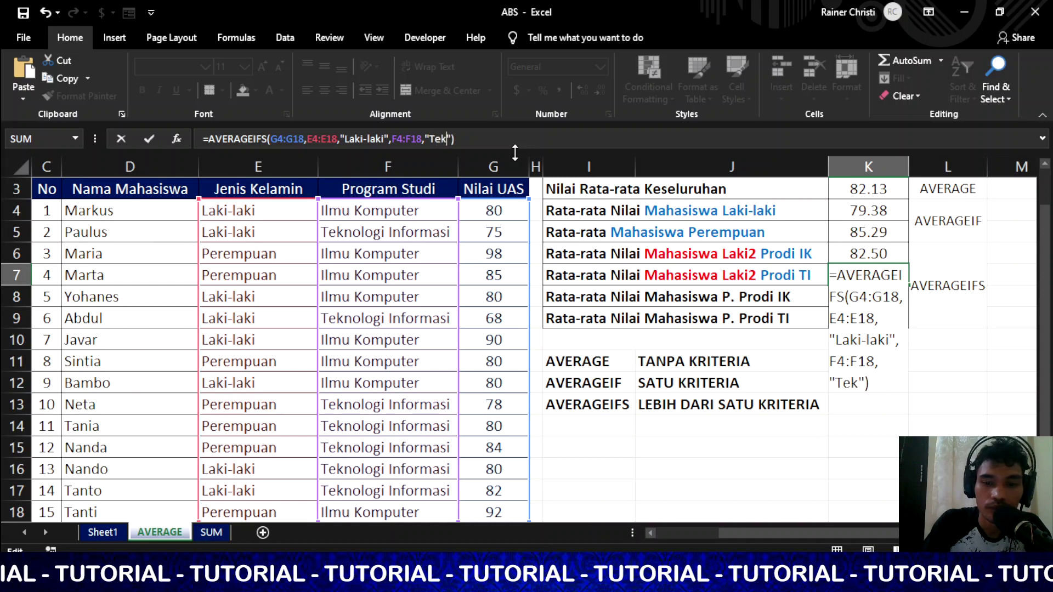
{"action": "key", "text": "BackSpace"}
{"action": "key", "text": "BackSpace"}
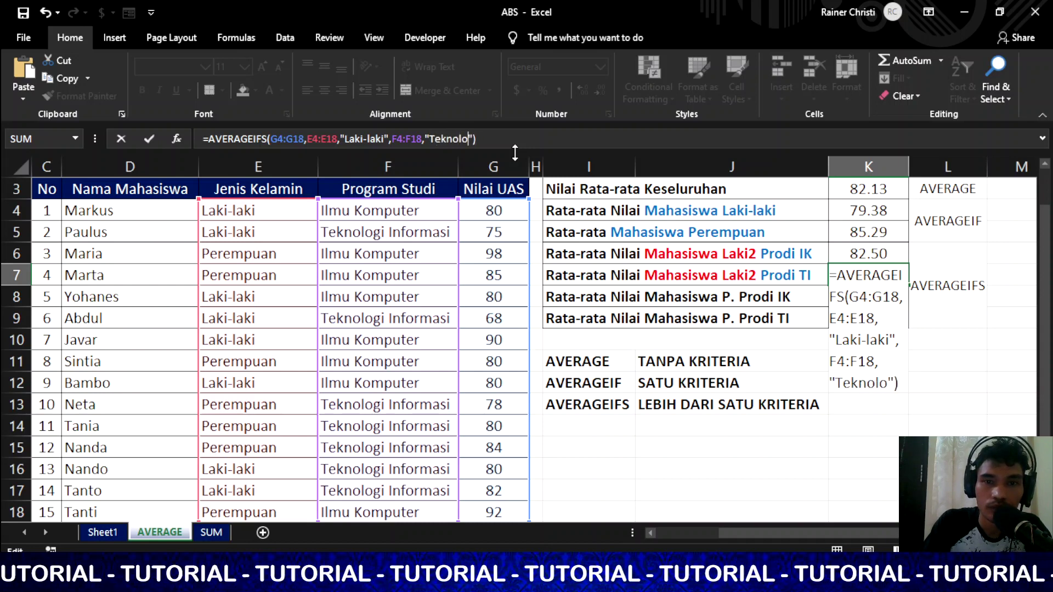
{"action": "type", "text": "ogi Inf"}
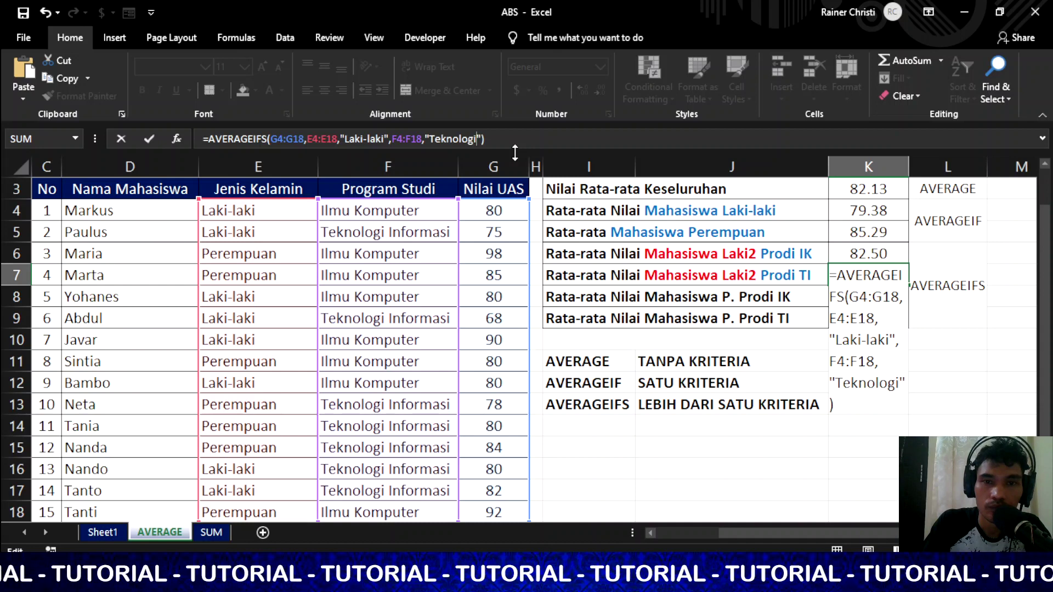
{"action": "type", "text": "ormasi"}
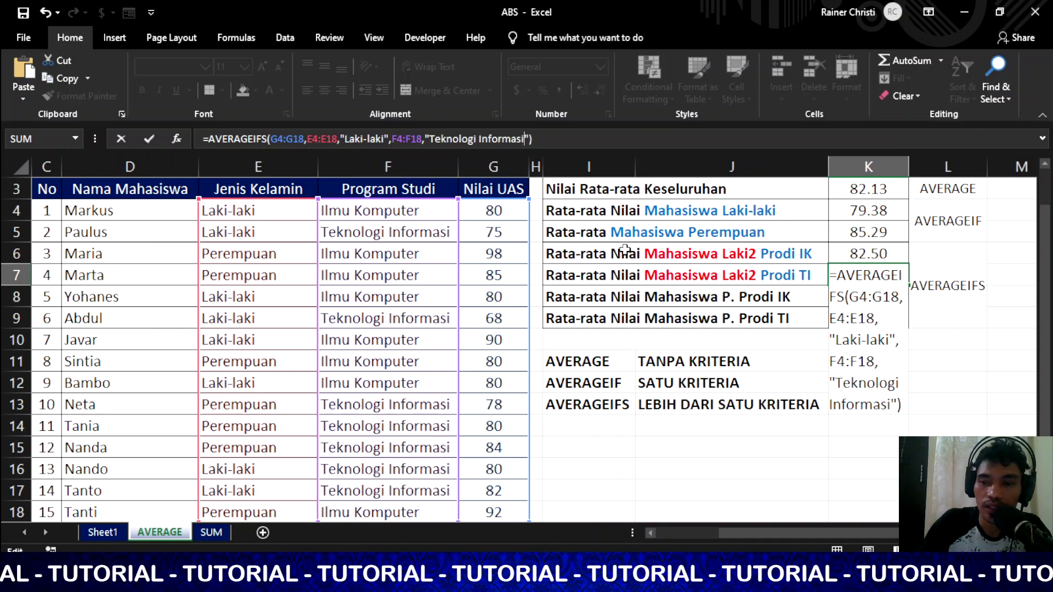
{"action": "key", "text": "Return"}
Review the AVERAGEIFS formulas in K6 and K7 and the notes on how many criteria AVERAGE, AVERAGEIF and AVERAGEIFS take.
{"action": "left_click", "coordinate": [865, 275]}
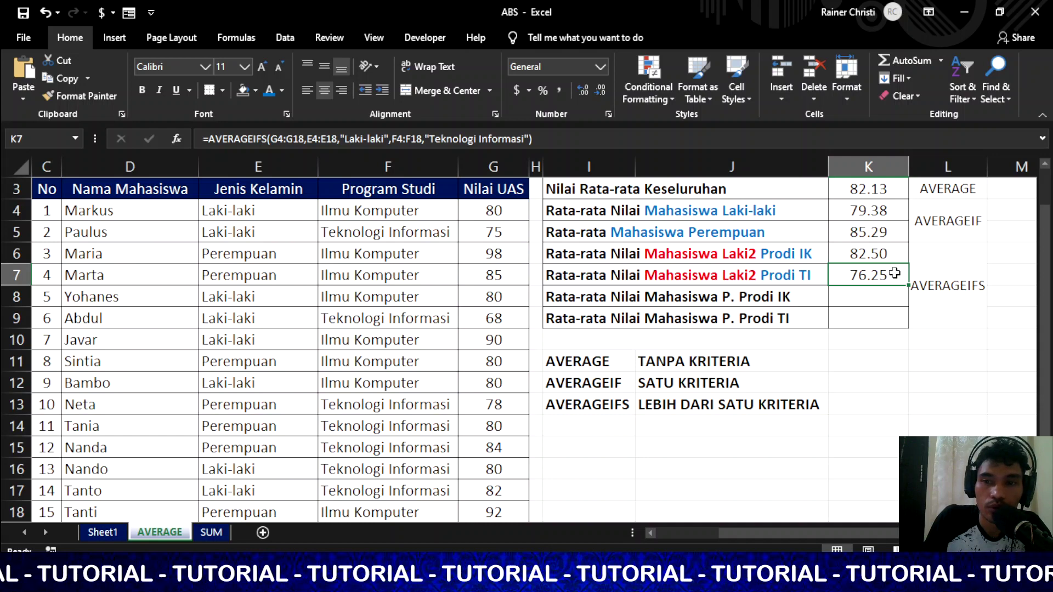
{"action": "left_click", "coordinate": [689, 298]}
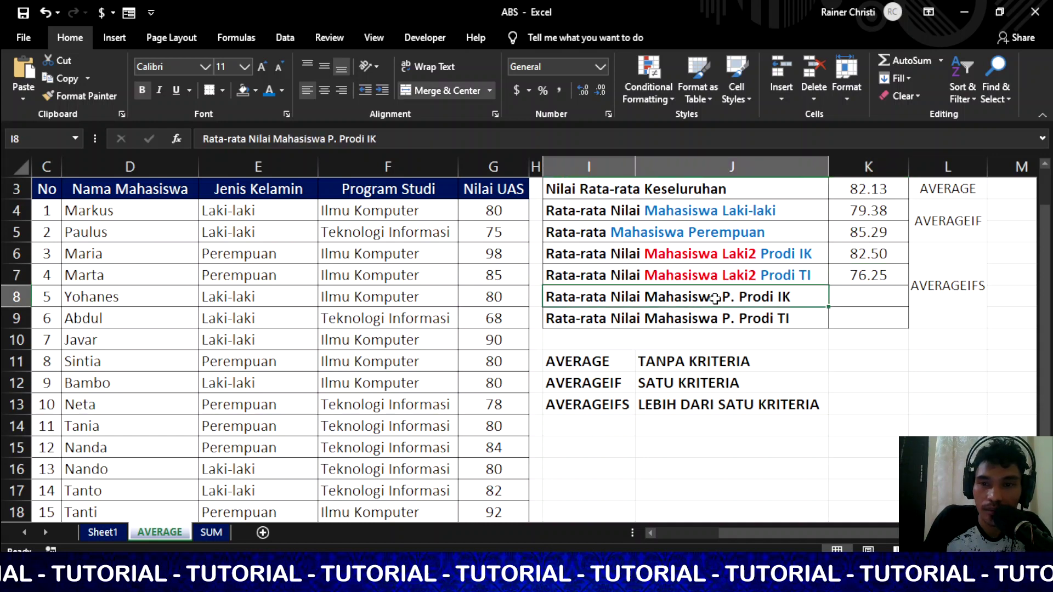
{"action": "left_click", "coordinate": [839, 278]}
{"action": "left_click", "coordinate": [856, 256]}
{"action": "left_click", "coordinate": [783, 299]}
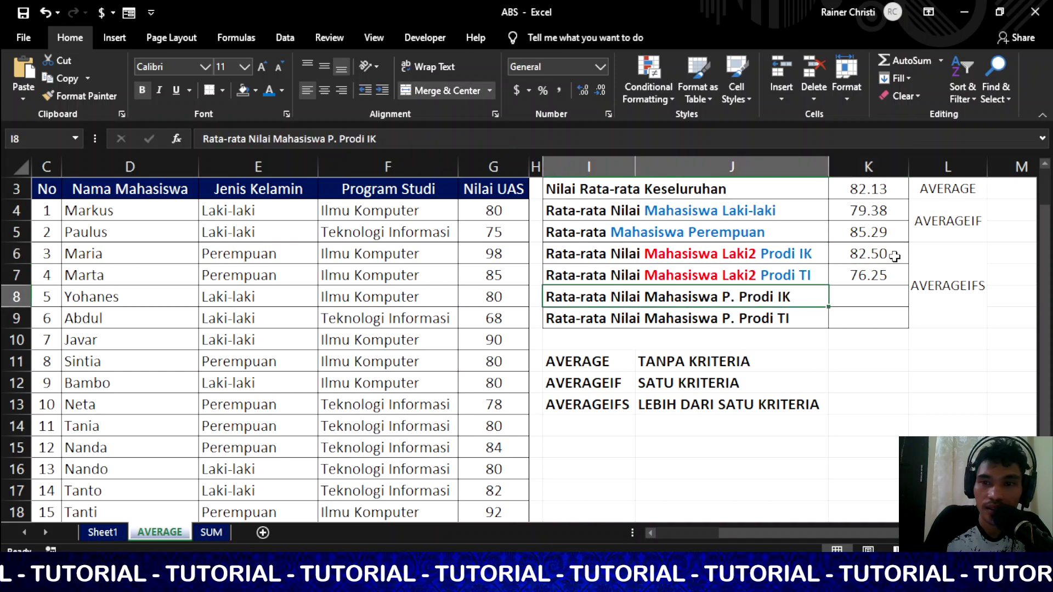
{"action": "double_click", "coordinate": [872, 277]}
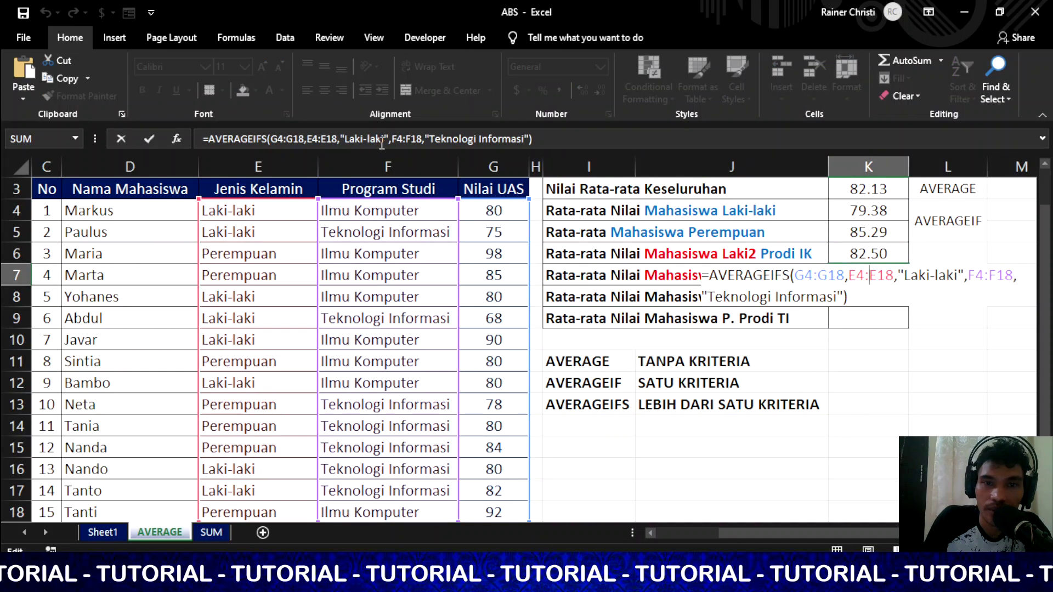
{"action": "key", "text": "Return"}
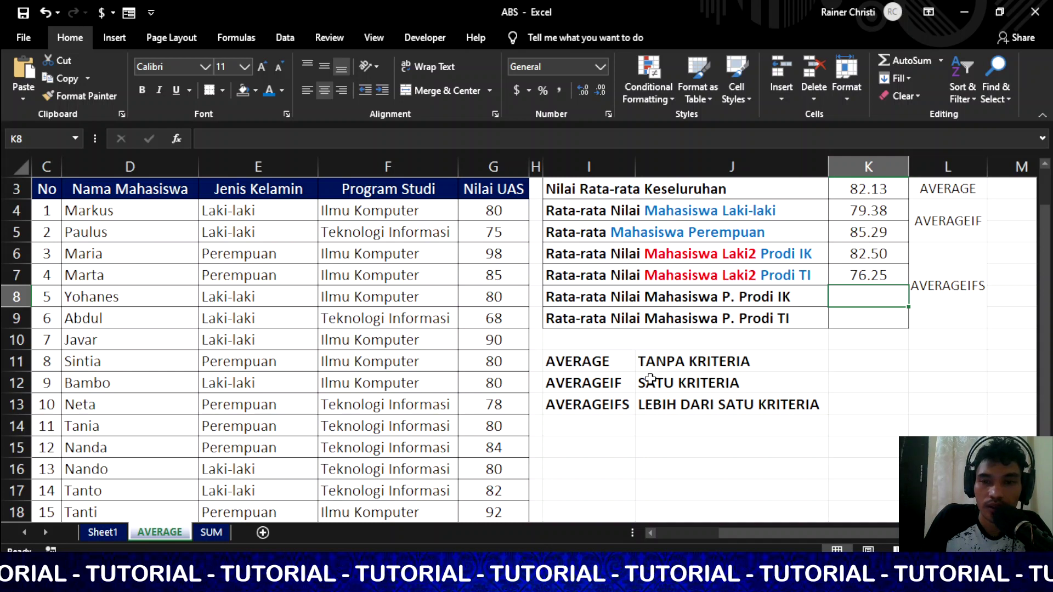
{"action": "left_click", "coordinate": [721, 357]}
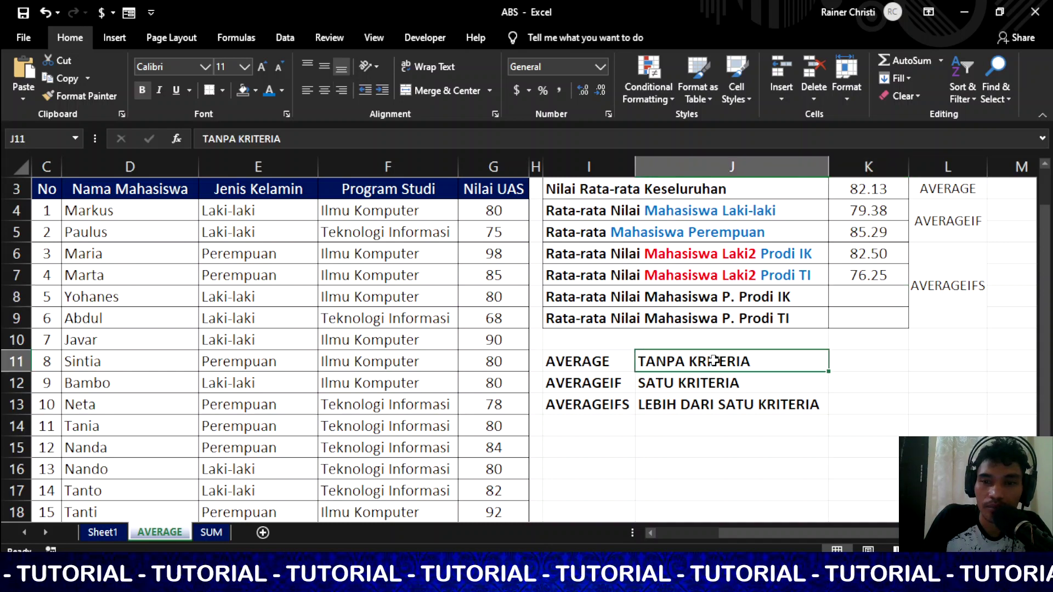
{"action": "left_click", "coordinate": [589, 387]}
{"action": "left_click", "coordinate": [680, 382]}
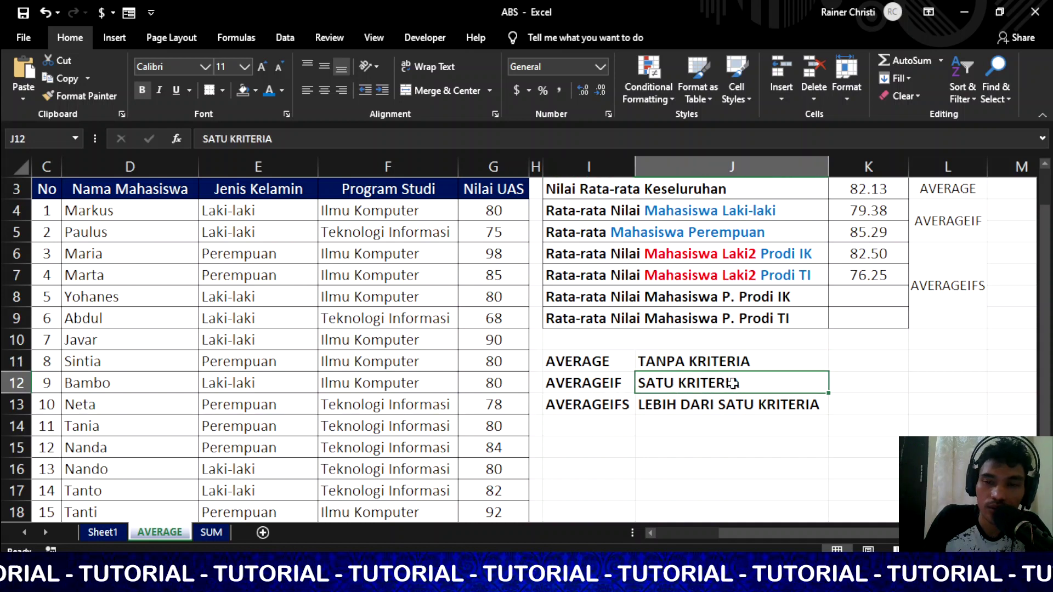
{"action": "left_click", "coordinate": [612, 404]}
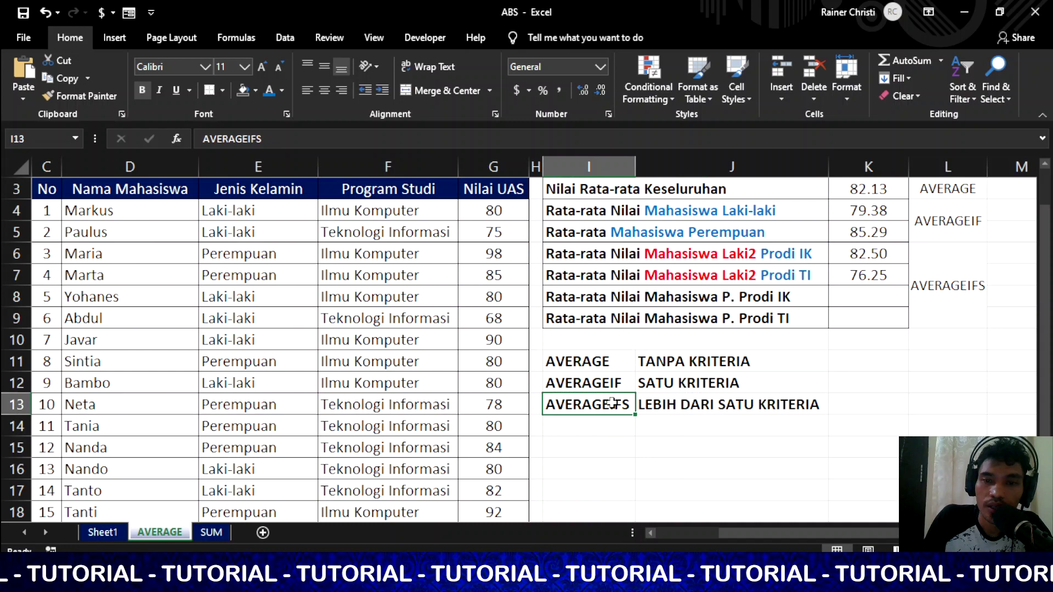
{"action": "left_click", "coordinate": [675, 404]}
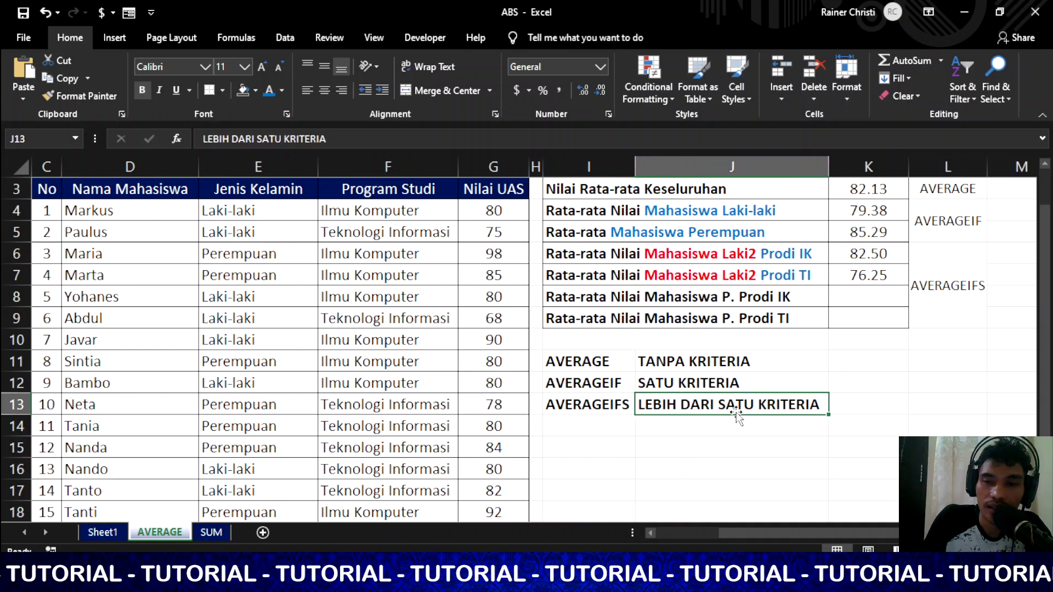